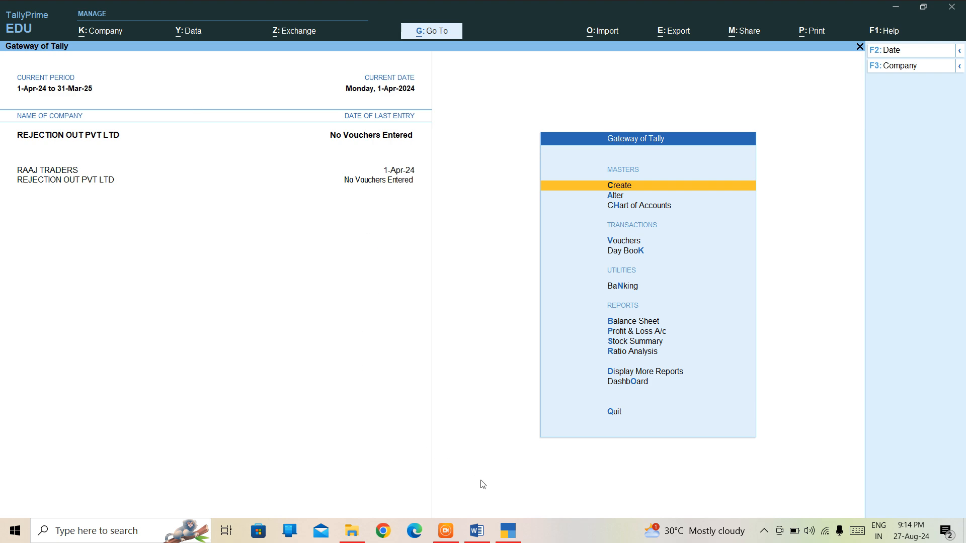
Step: Switch to the IFRA TALLY NOTES document in Word, append a bold "(CTRL+F5)" to the Rejection Out Voucher description, and save it
{"action": "left_click", "coordinate": [478, 533]}
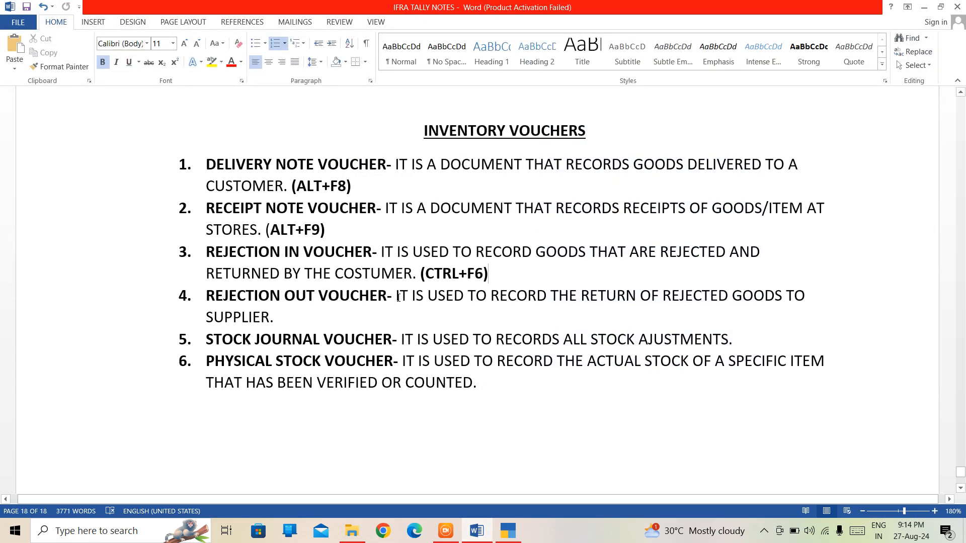
{"action": "double_click", "coordinate": [581, 296]}
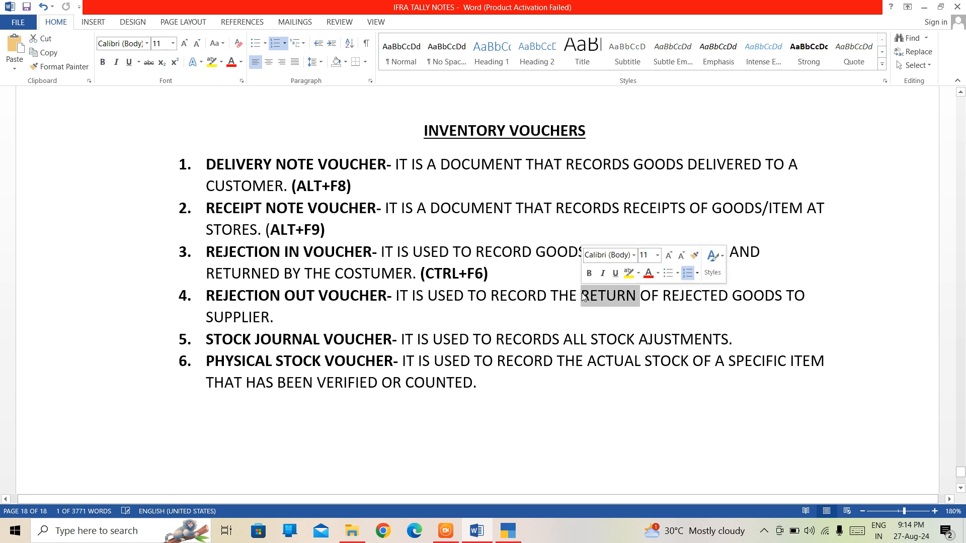
{"action": "left_click", "coordinate": [285, 318]}
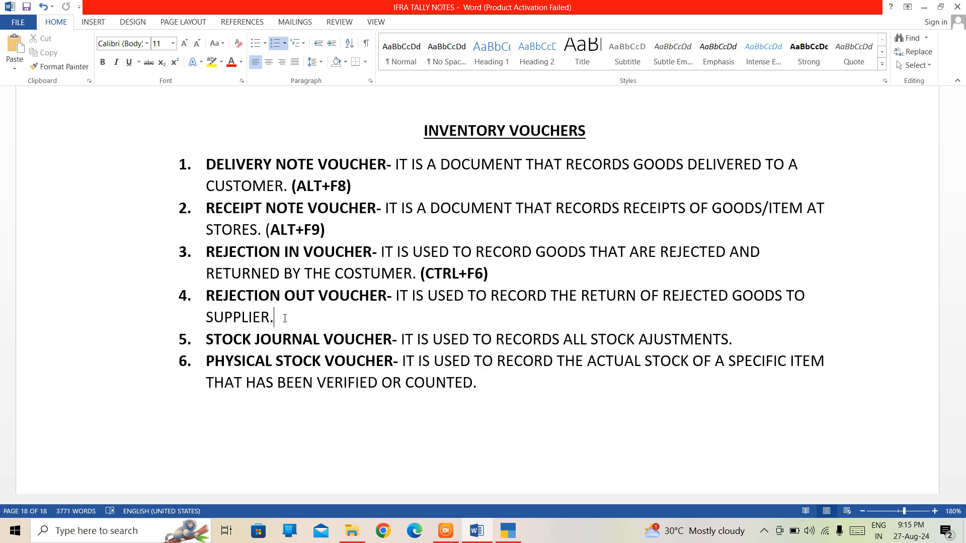
{"action": "type", "text": "("}
{"action": "key", "text": "BackSpace"}
{"action": "key", "text": "ctrl+b"}
{"action": "type", "text": "(CTRL"}
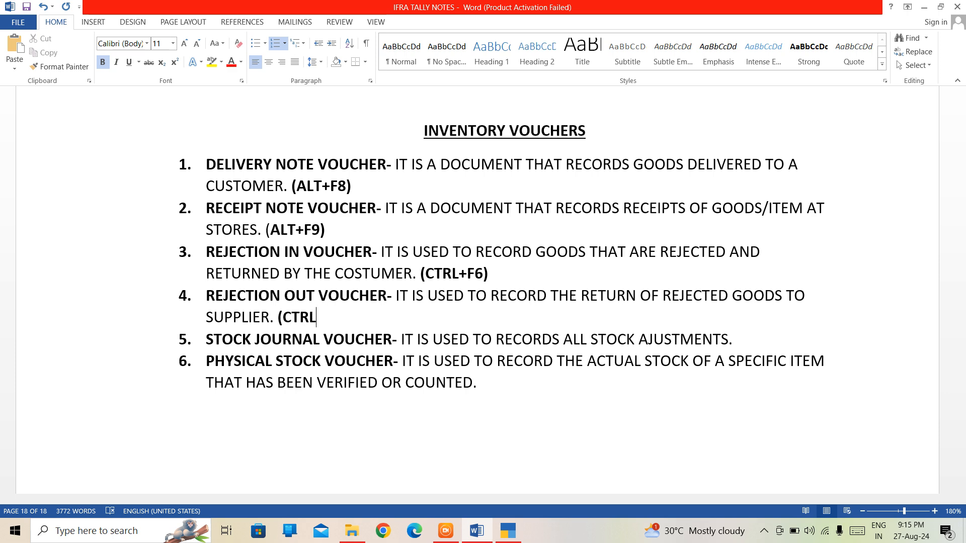
{"action": "type", "text": "+F51"}
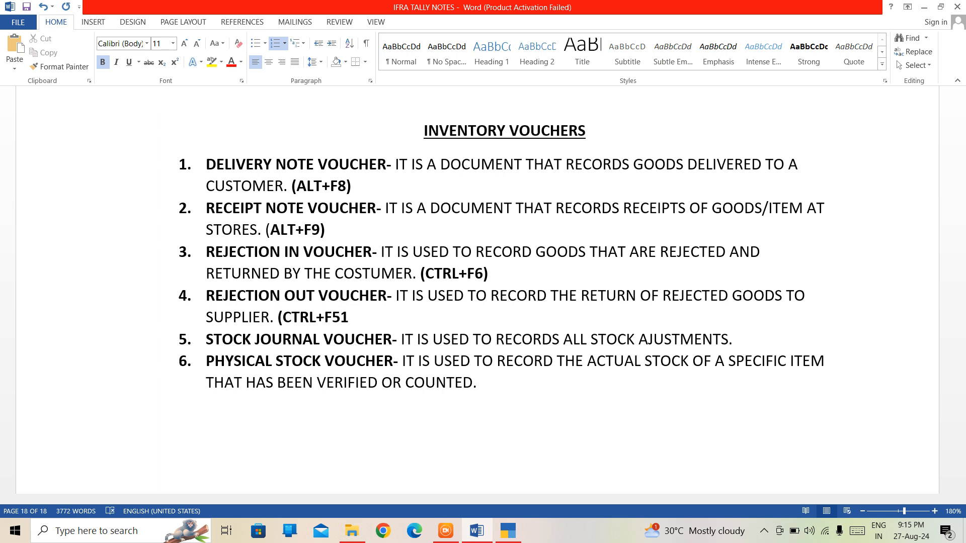
{"action": "key", "text": "BackSpace"}
{"action": "type", "text": ")"}
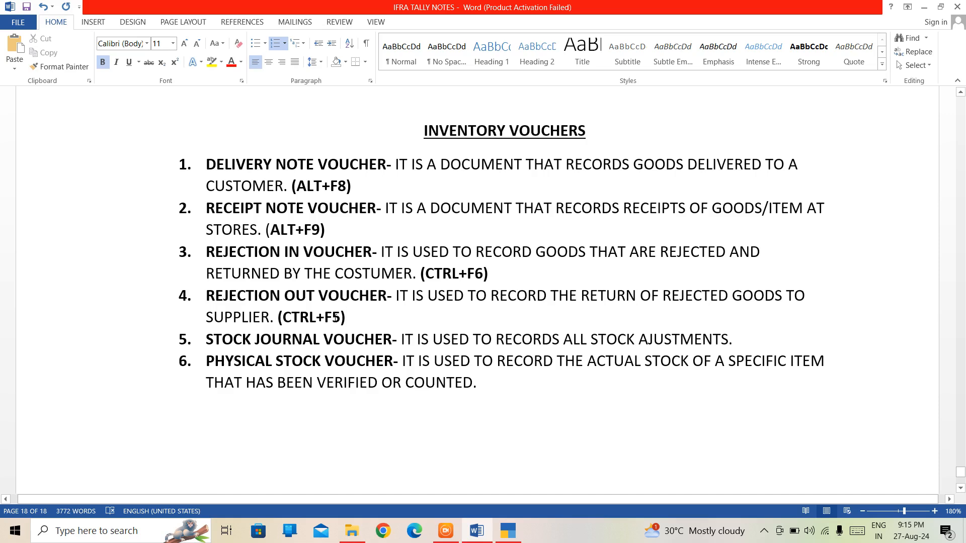
{"action": "key", "text": "ctrl+s"}
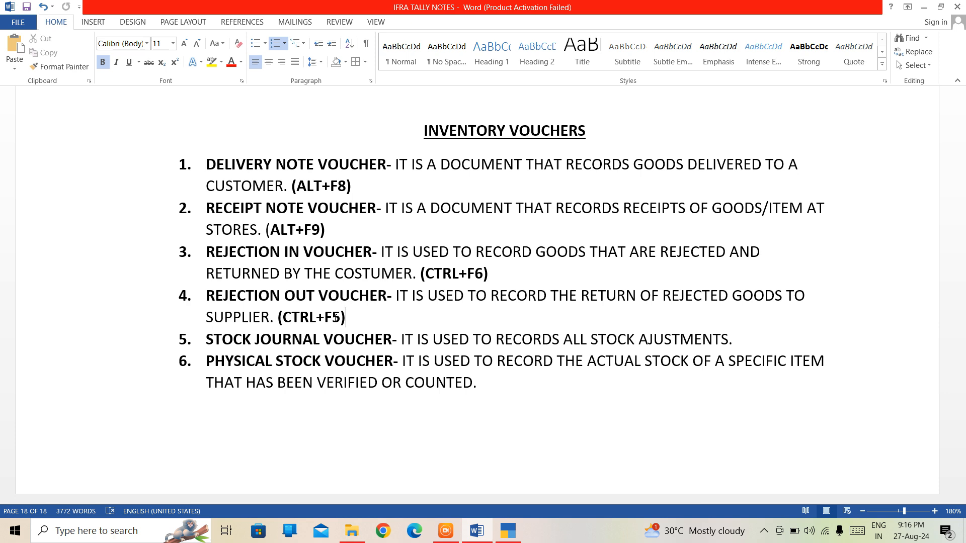
Step: Switch to TallyPrime and open voucher entry for REJECTION OUT PVT LTD
{"action": "left_click", "coordinate": [508, 531]}
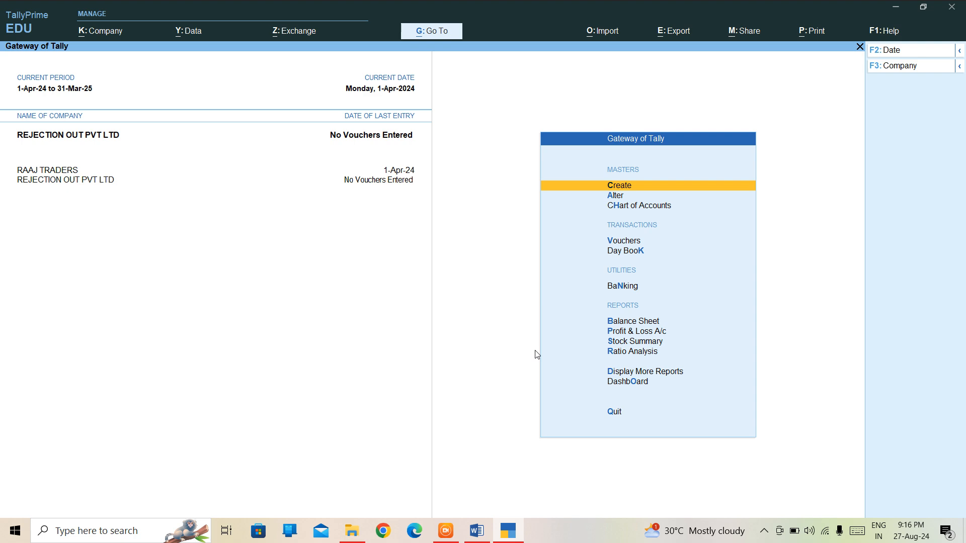
{"action": "key", "text": "Down"}
{"action": "key", "text": "Down"}
{"action": "key", "text": "Down"}
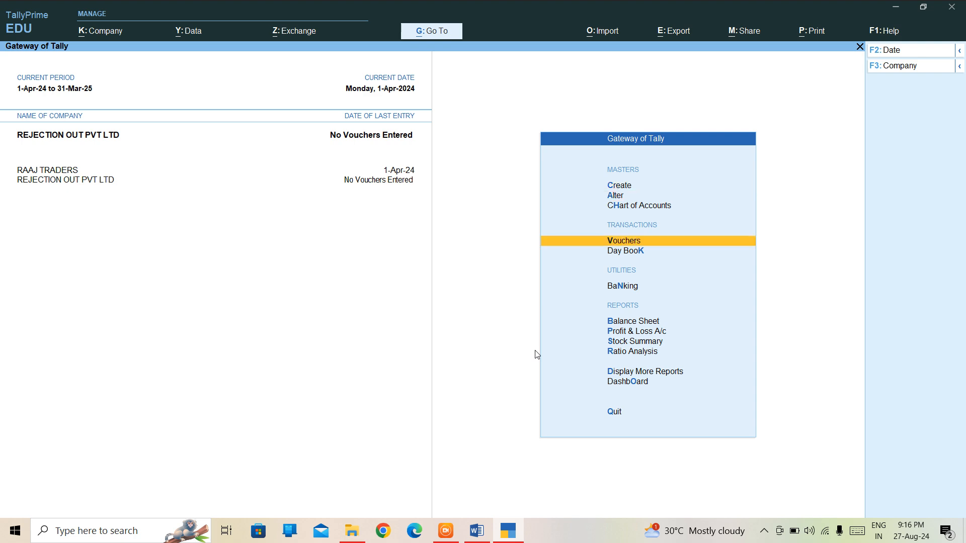
{"action": "key", "text": "Return"}
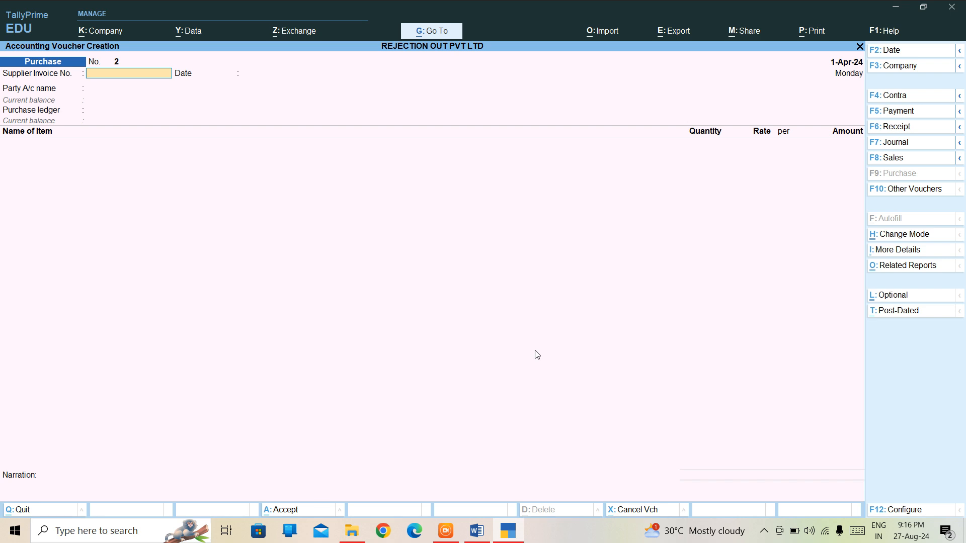
{"action": "key", "text": "F4"}
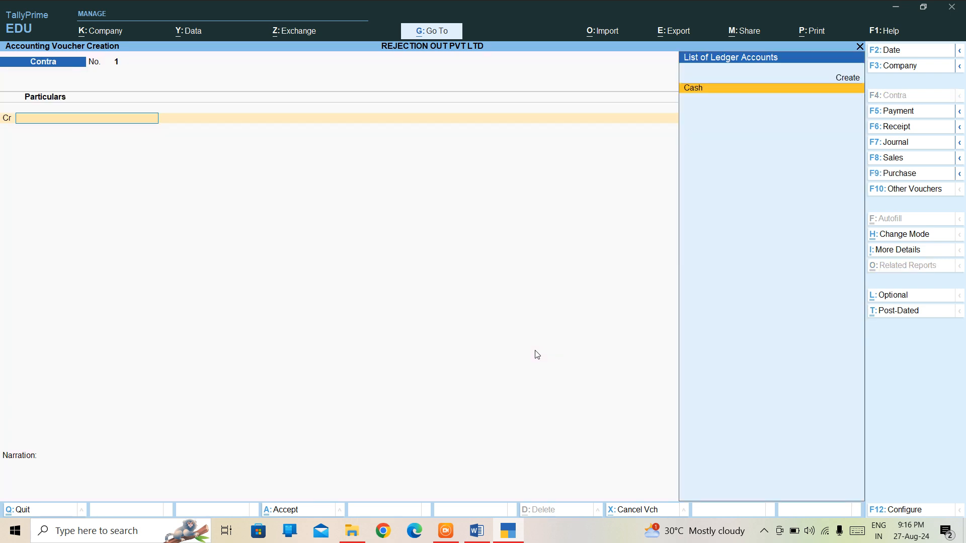
{"action": "key", "text": "Escape"}
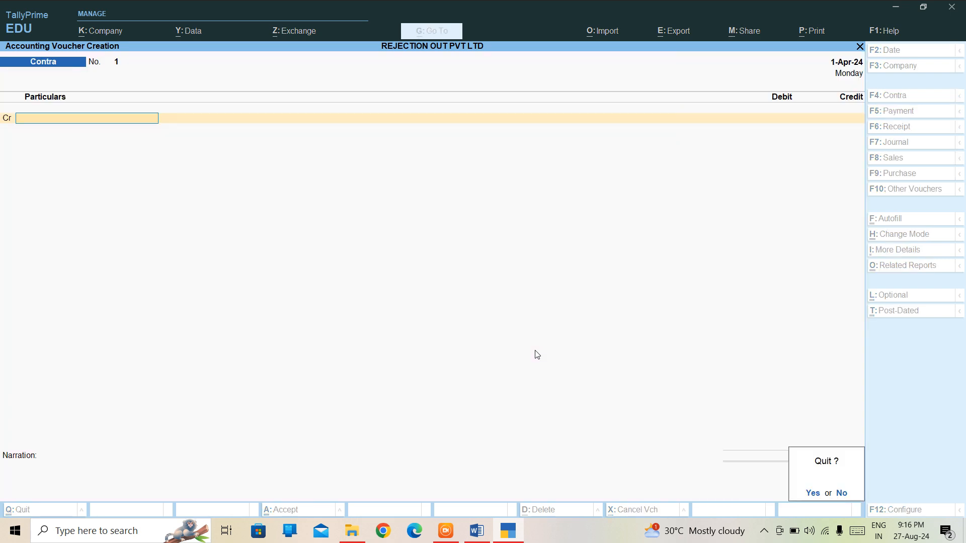
{"action": "key", "text": "y"}
{"action": "key", "text": "Return"}
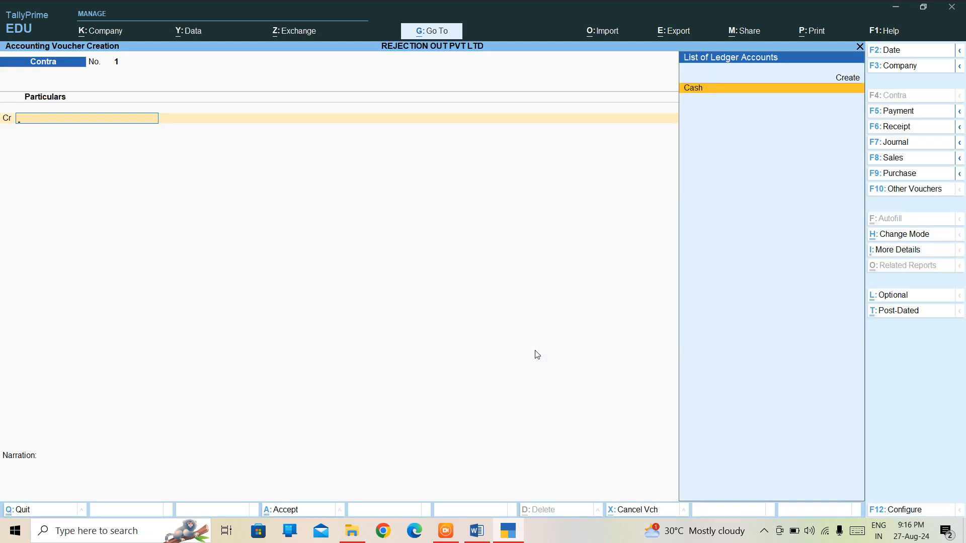
{"action": "key", "text": "F9"}
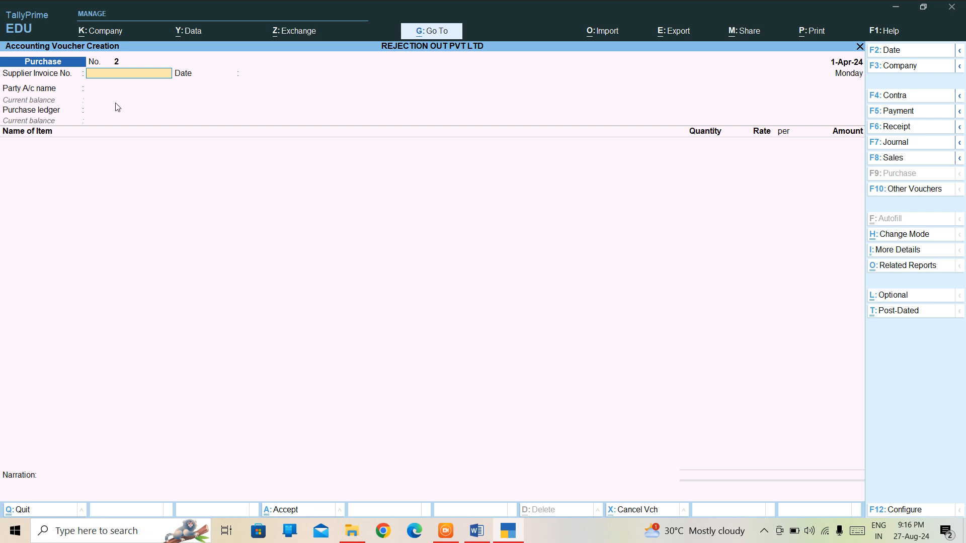
Step: Cycle the purchase voucher through the Accounting Invoice and As Voucher modes and return it to Item Invoice
{"action": "key", "text": "ctrl+h"}
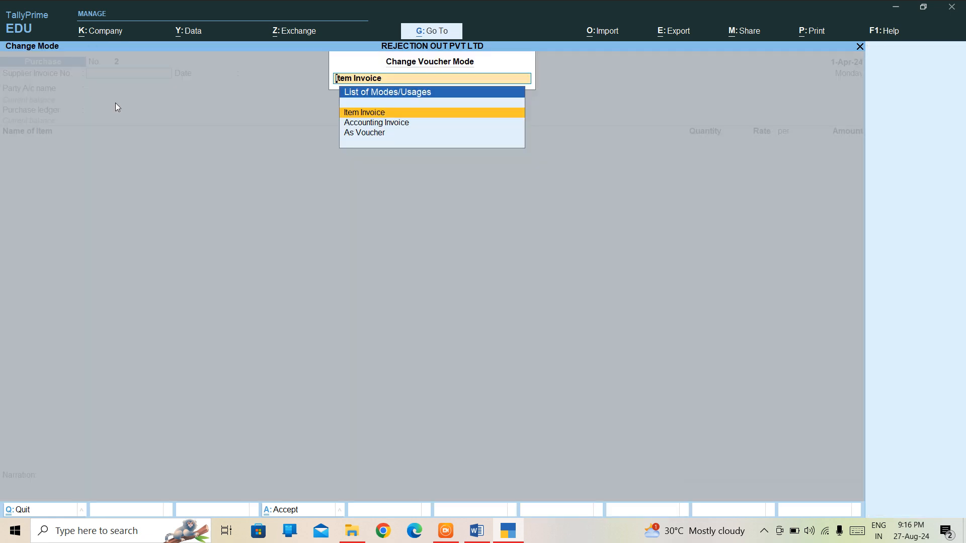
{"action": "key", "text": "Down"}
{"action": "key", "text": "Return"}
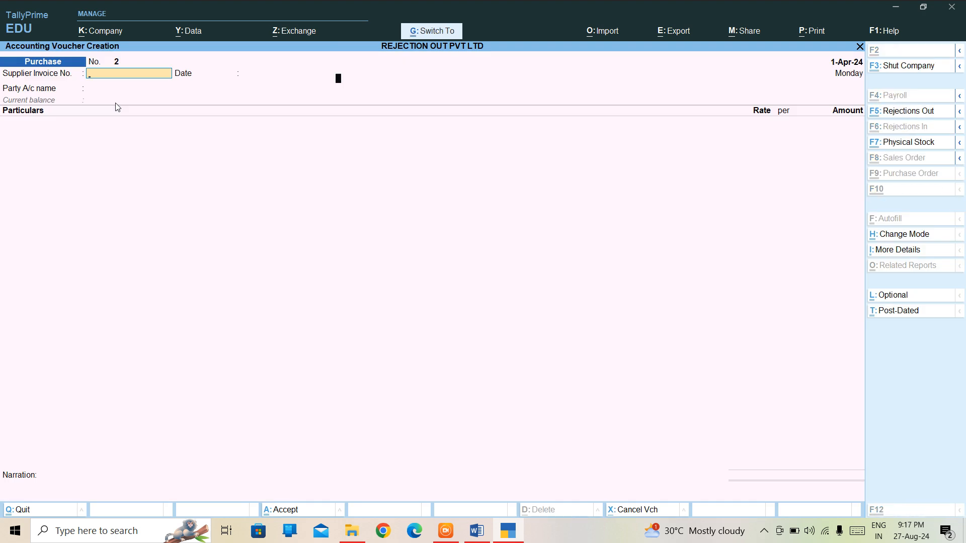
{"action": "key", "text": "ctrl+h"}
{"action": "key", "text": "Down"}
{"action": "key", "text": "Return"}
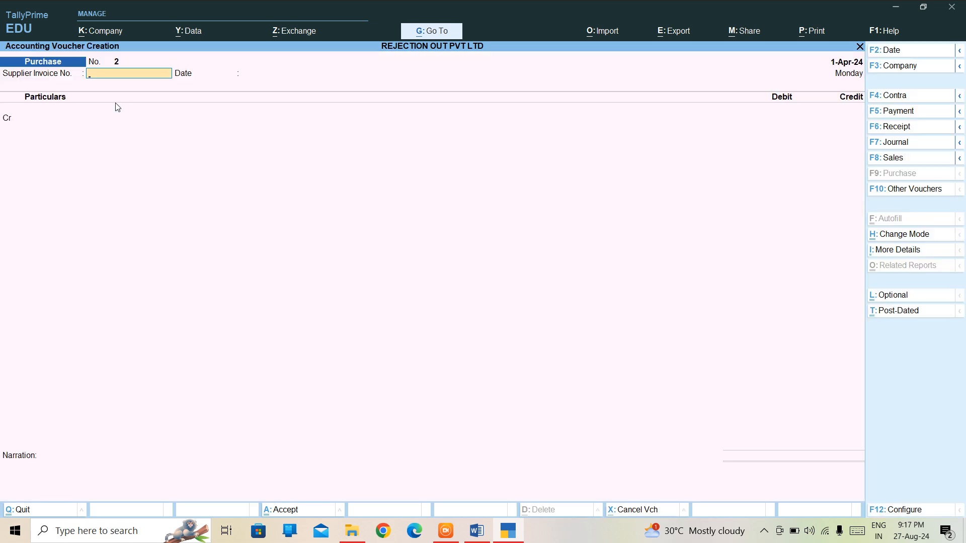
{"action": "key", "text": "ctrl+h"}
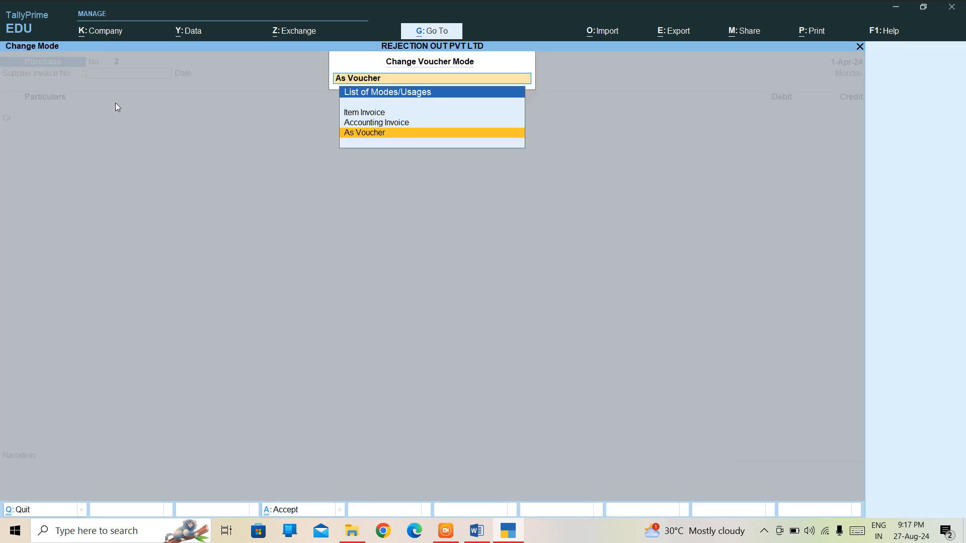
{"action": "key", "text": "Up"}
{"action": "key", "text": "Up"}
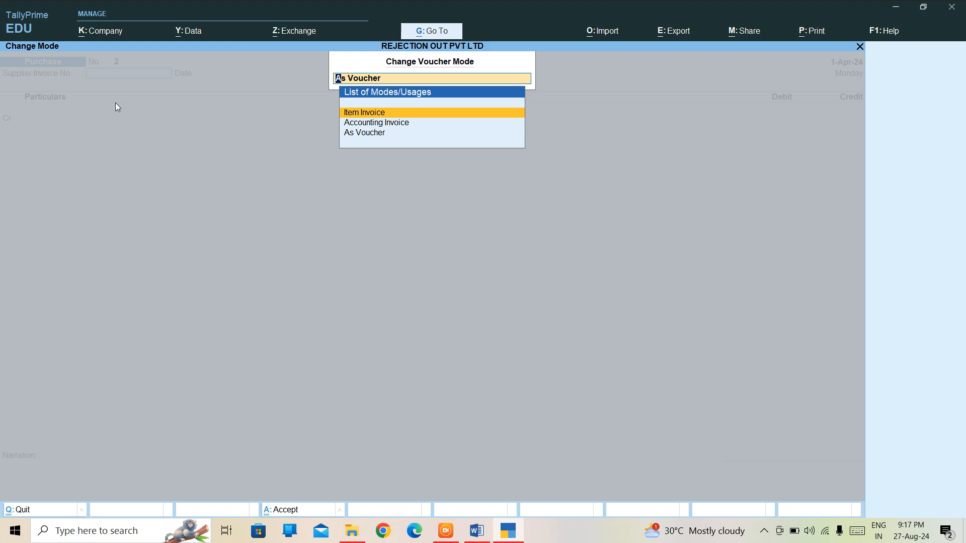
{"action": "key", "text": "Return"}
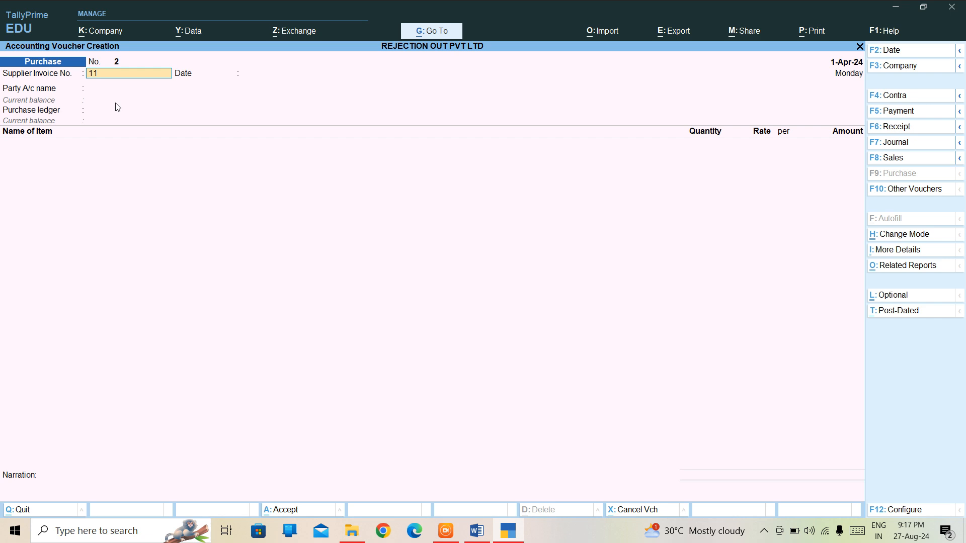
Step: Enter supplier invoice number 11 dated 1-Apr-24 and create the party's ledger with the supplier's name under Sundry Creditors
{"action": "key", "text": "Return"}
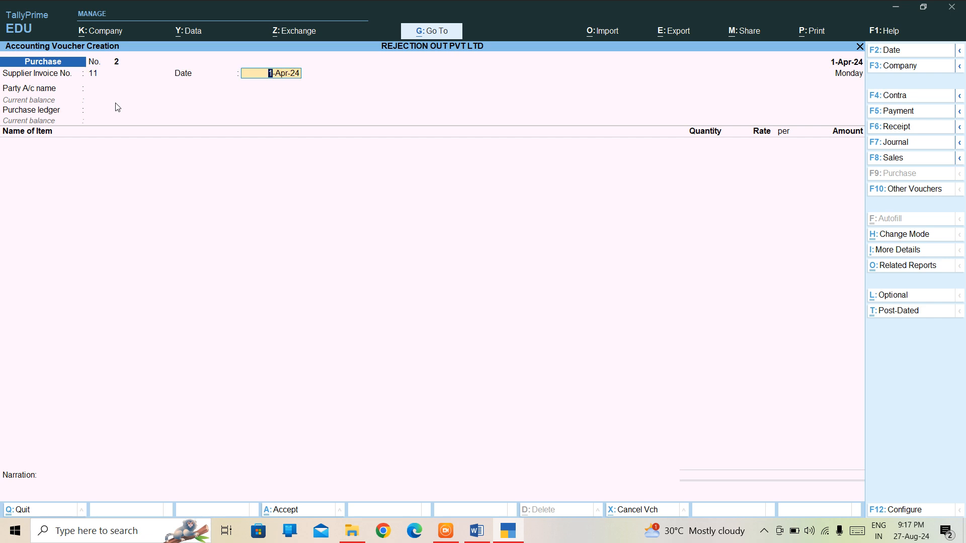
{"action": "key", "text": "Return"}
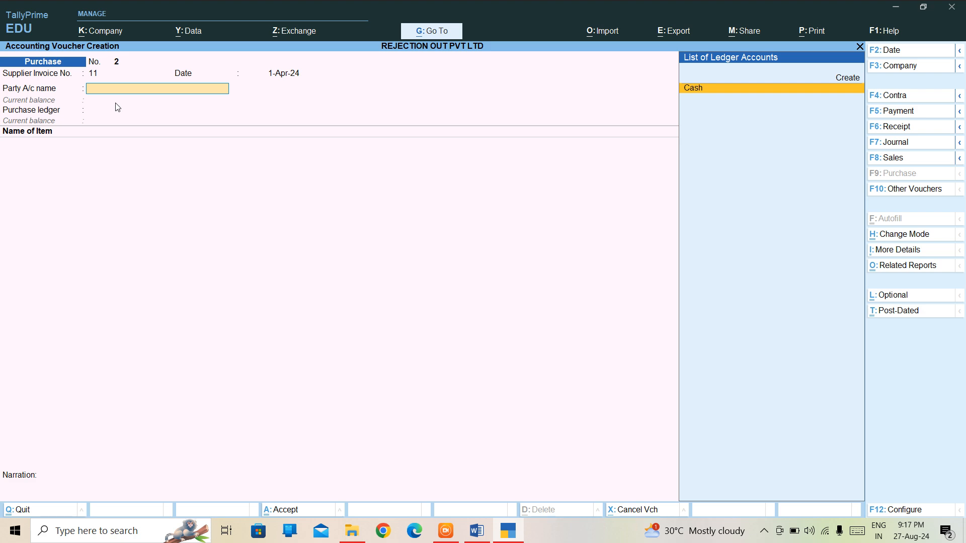
{"action": "key", "text": "alt+c"}
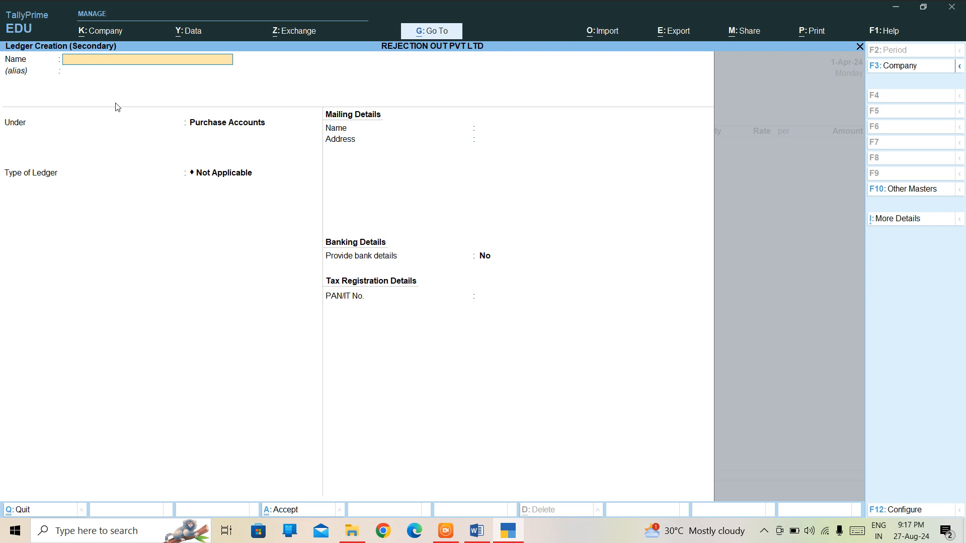
{"action": "type", "text": "RAJESH CREDITOR"}
{"action": "key", "text": "Return"}
{"action": "key", "text": "Return"}
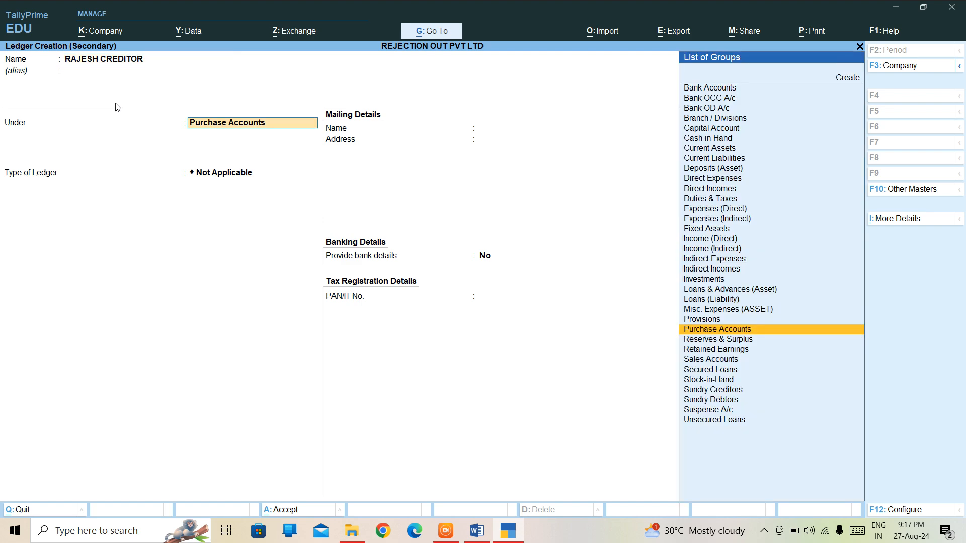
{"action": "type", "text": "CRED"}
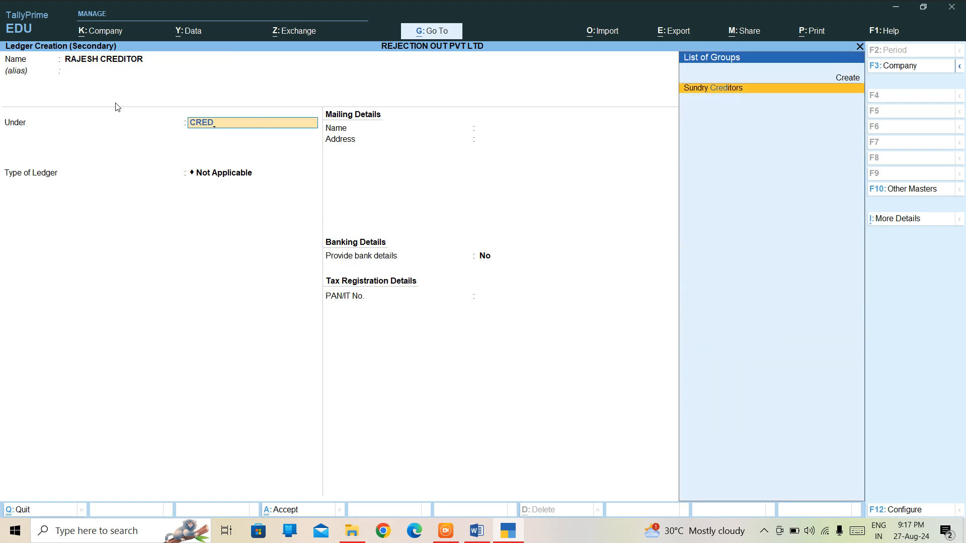
{"action": "key", "text": "Return"}
{"action": "key", "text": "ctrl+a"}
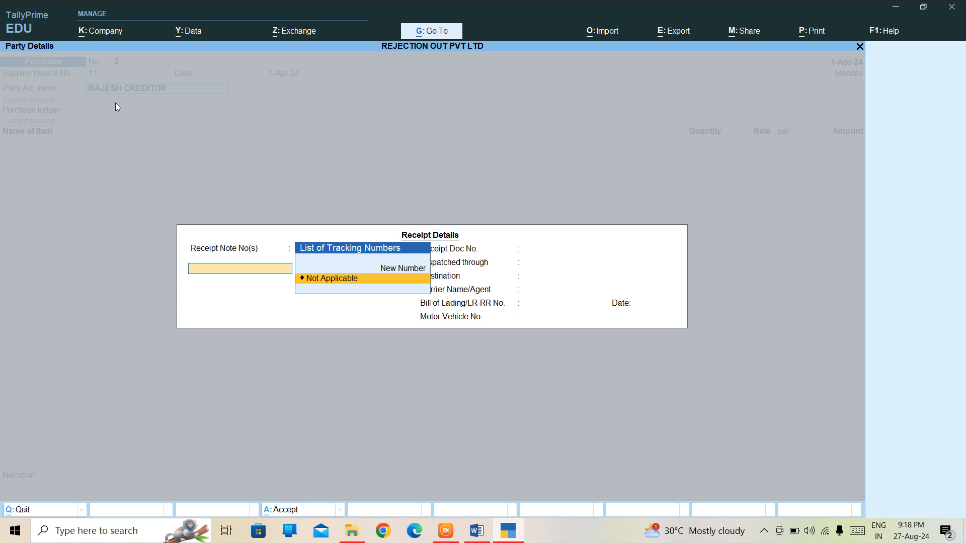
Step: Record a new receipt note number 123 dated 1-Apr-24 in the receipt details, leaving the dispatch fields blank
{"action": "key", "text": "Up"}
{"action": "key", "text": "Return"}
{"action": "type", "text": "123"}
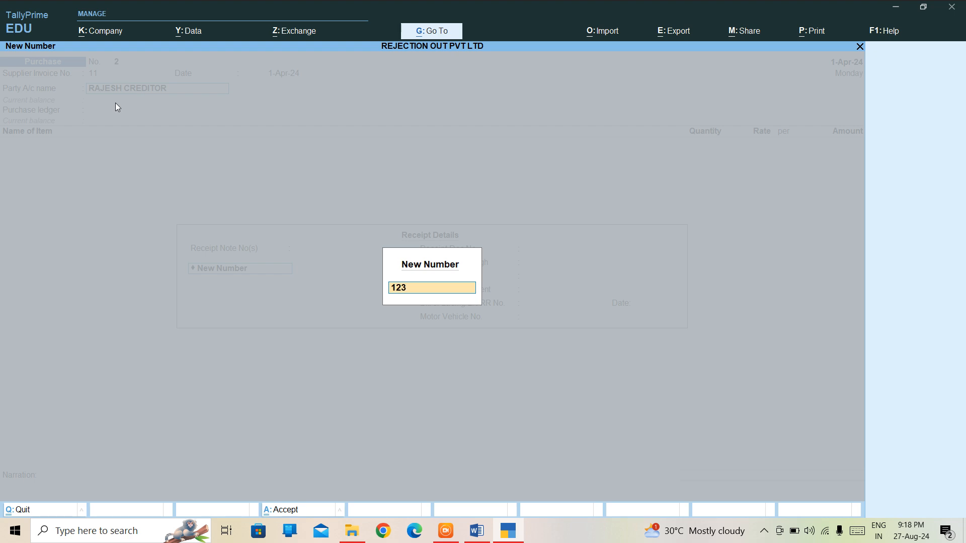
{"action": "key", "text": "Return"}
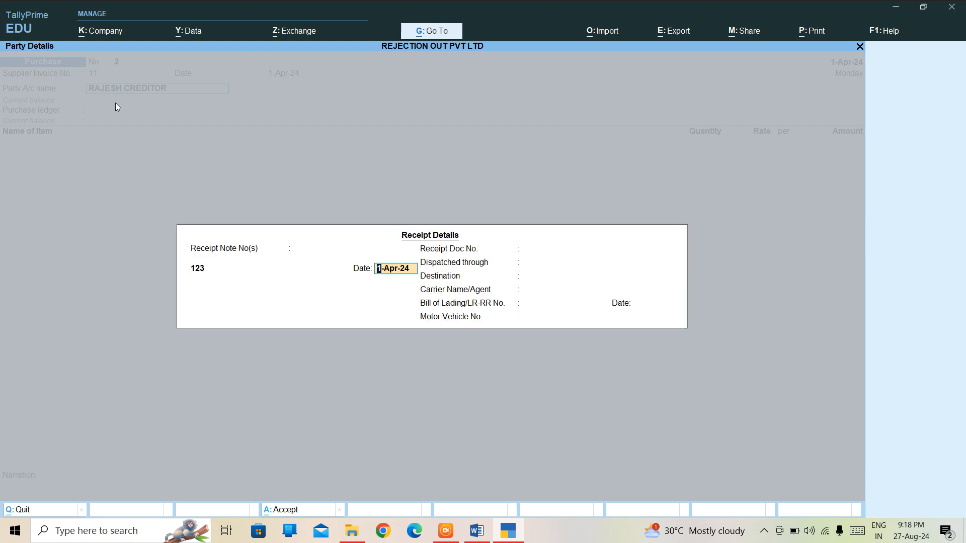
{"action": "key", "text": "Return"}
{"action": "key", "text": "Return"}
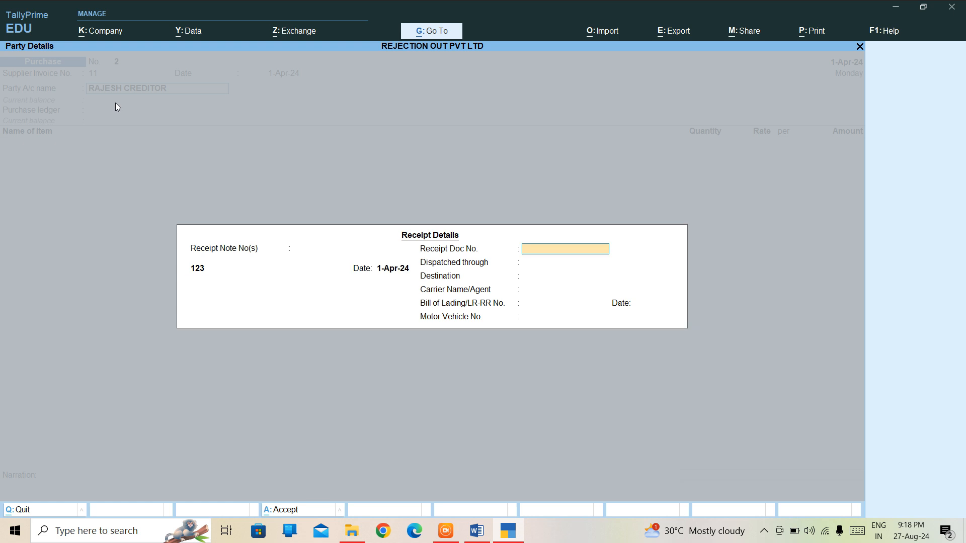
{"action": "key", "text": "ctrl+a"}
{"action": "key", "text": "Return"}
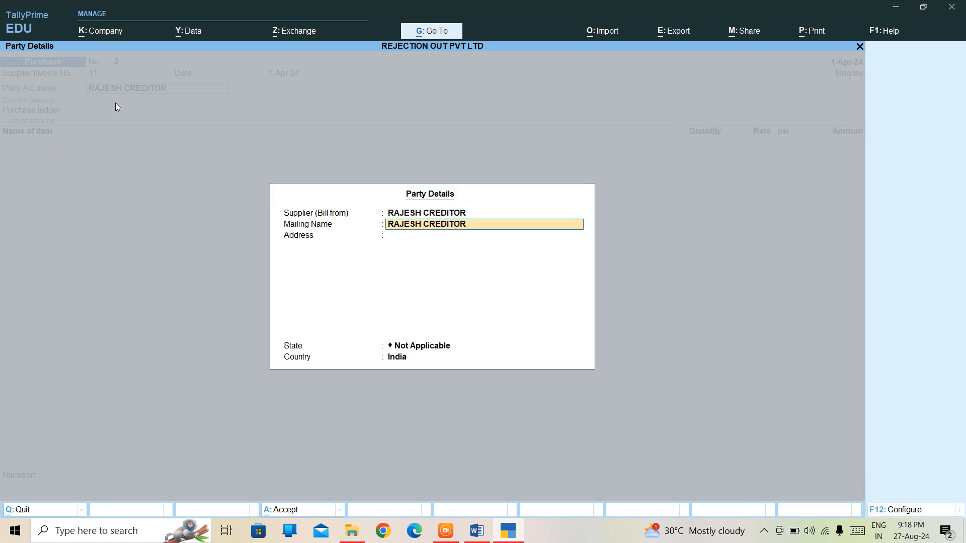
Step: Fill in the supplier's address in the party details and set the state to Delhi
{"action": "key", "text": "Return"}
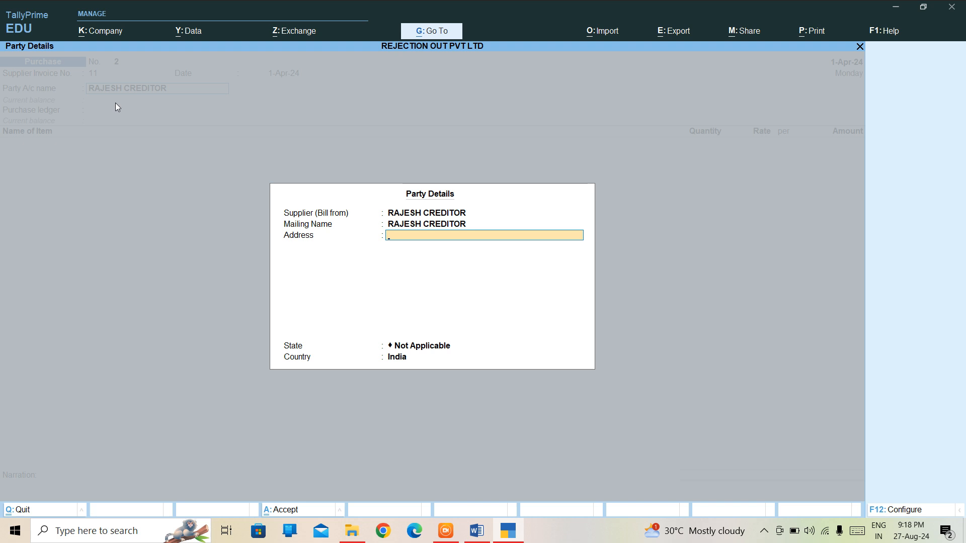
{"action": "type", "text": "XYZ NAGAR"}
{"action": "key", "text": "Return"}
{"action": "type", "text": "DELHI"}
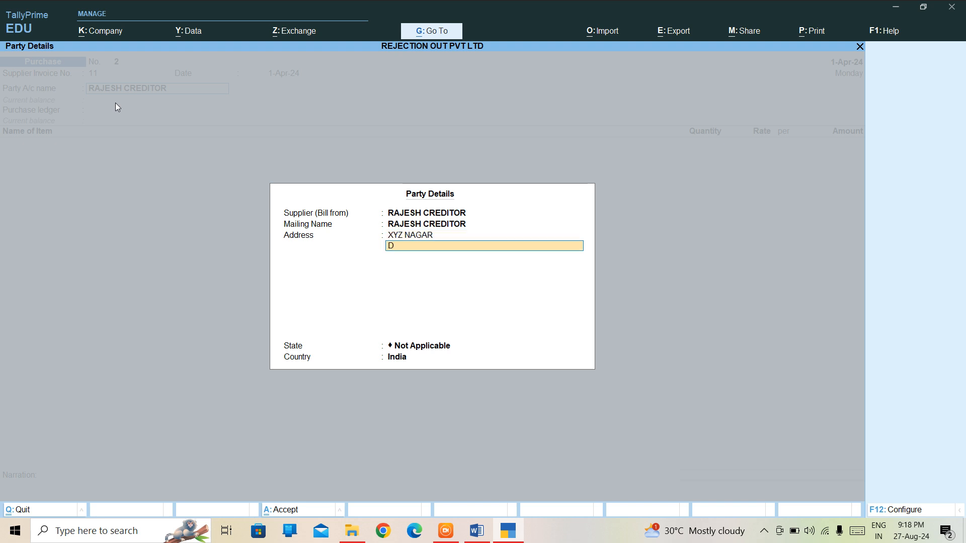
{"action": "key", "text": "Return"}
{"action": "key", "text": "Return"}
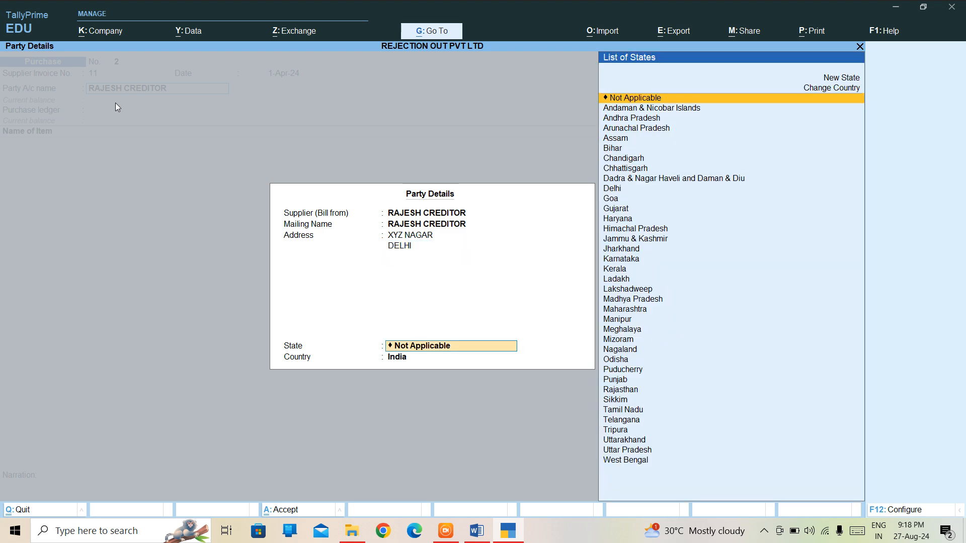
{"action": "type", "text": "DEL"}
{"action": "key", "text": "Return"}
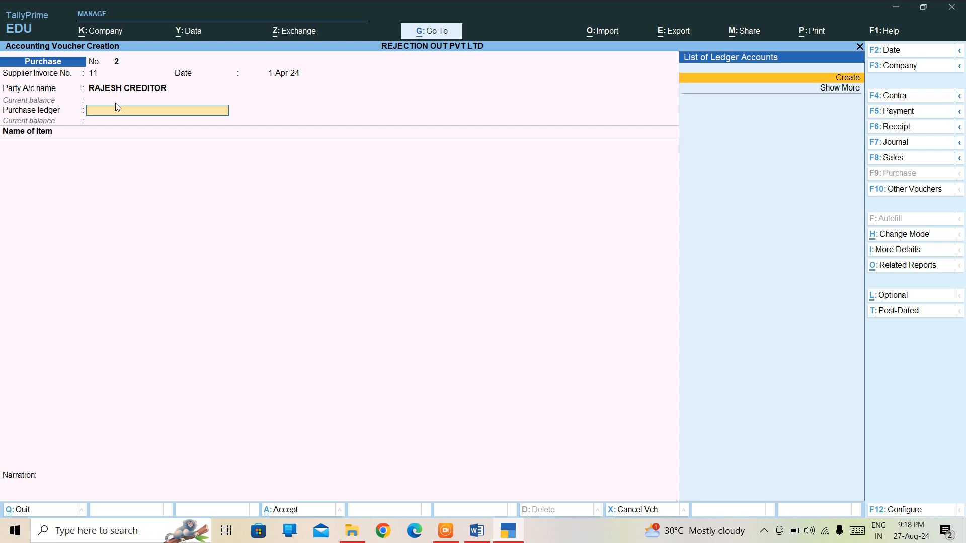
{"action": "key", "text": "alt+c"}
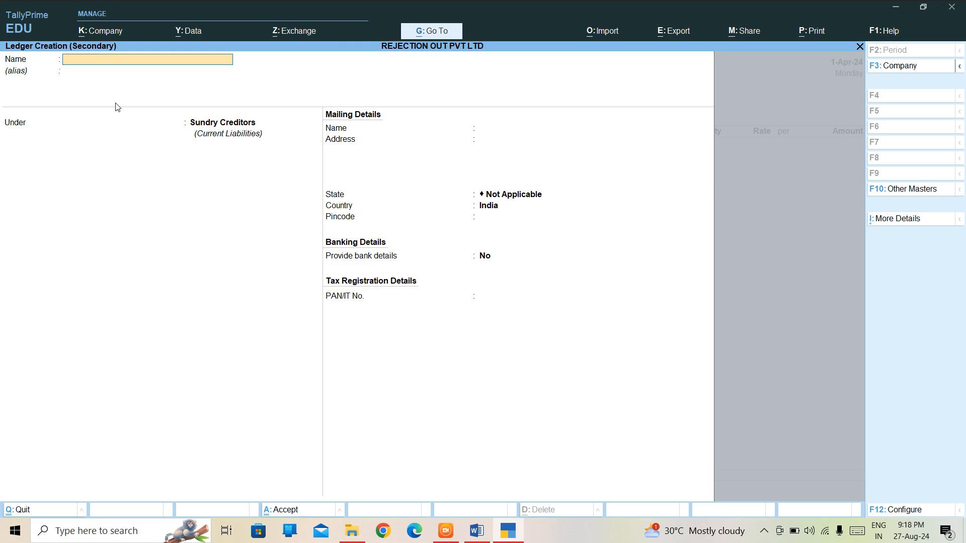
{"action": "key", "text": "Escape"}
{"action": "key", "text": "y"}
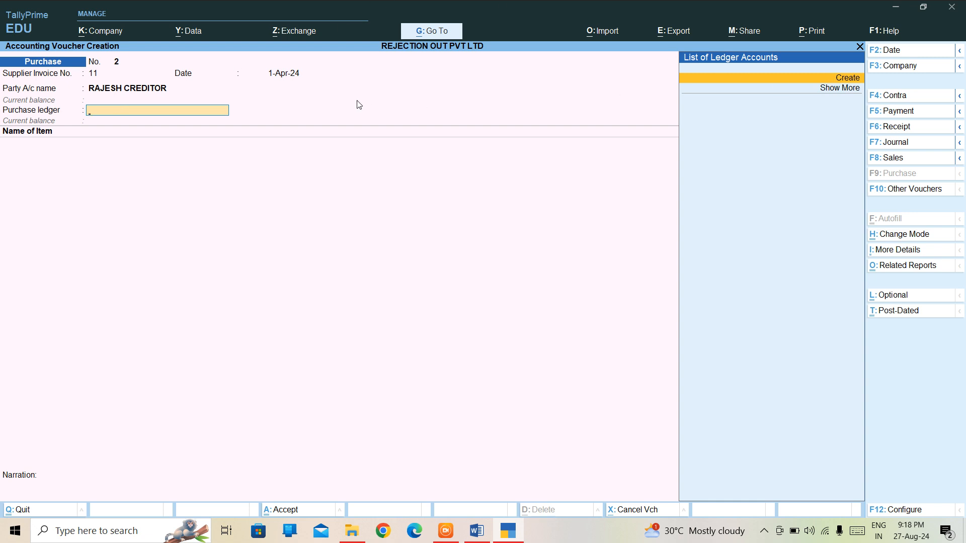
Step: Create the purchase ledger PURCHASE under Purchase Accounts, leaving its other details unchanged
{"action": "key", "text": "alt"}
{"action": "key", "text": "alt+c"}
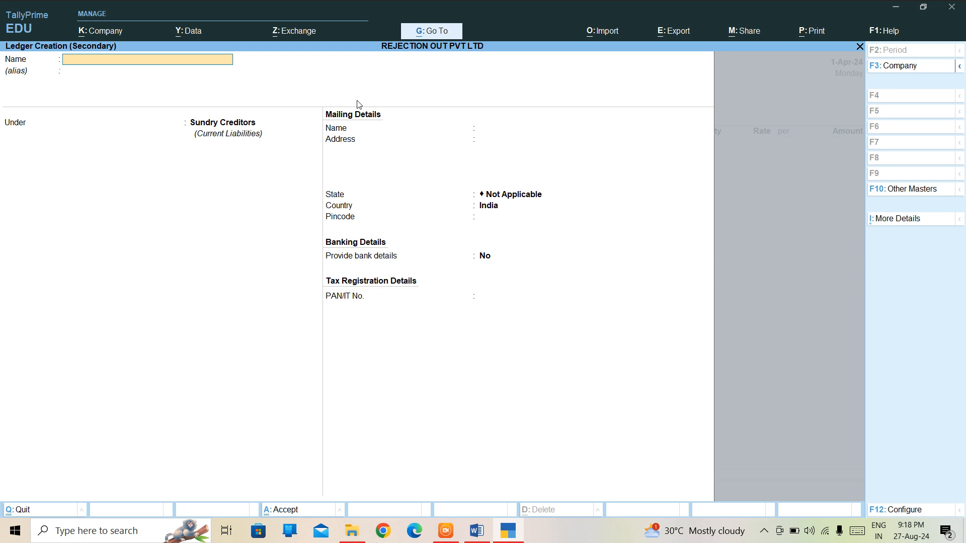
{"action": "type", "text": "PURCHASE"}
{"action": "key", "text": "Return"}
{"action": "key", "text": "Return"}
{"action": "type", "text": "P"}
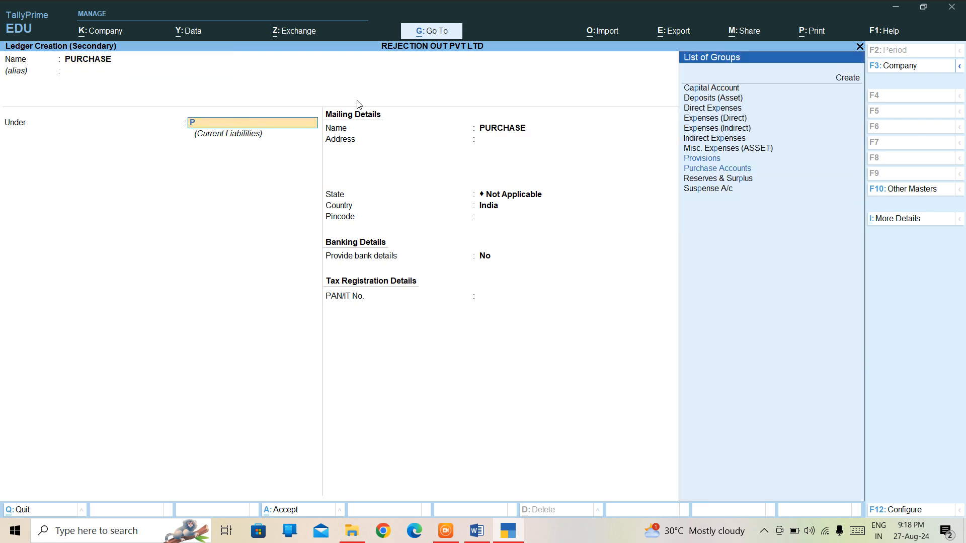
{"action": "type", "text": "U"}
{"action": "key", "text": "Return"}
{"action": "key", "text": "Return"}
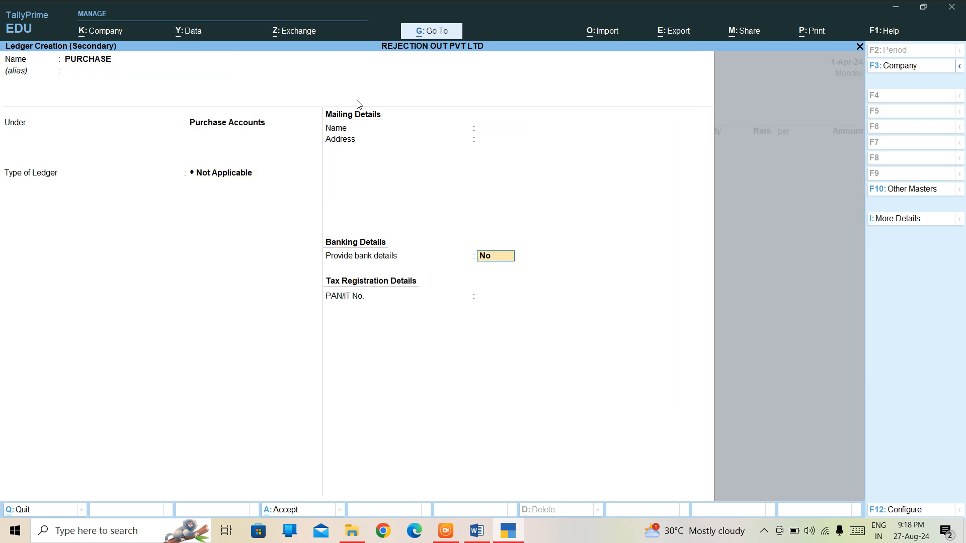
{"action": "key", "text": "Return"}
{"action": "key", "text": "Return"}
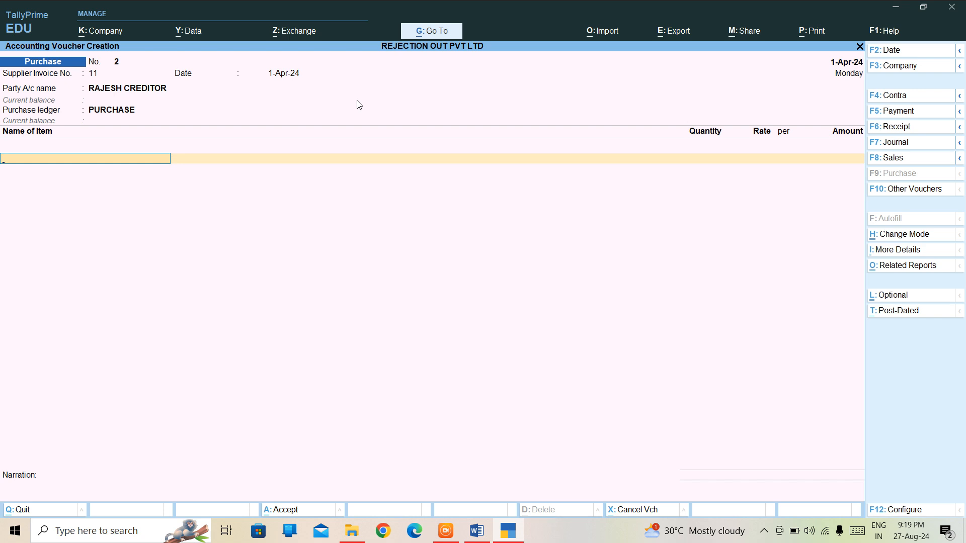
Step: Add the stock item DENIM SHIRT to the purchase, allocated to tracking number 123 at the DELHI location
{"action": "key", "text": "Return"}
{"action": "key", "text": "Return"}
{"action": "key", "text": "Down"}
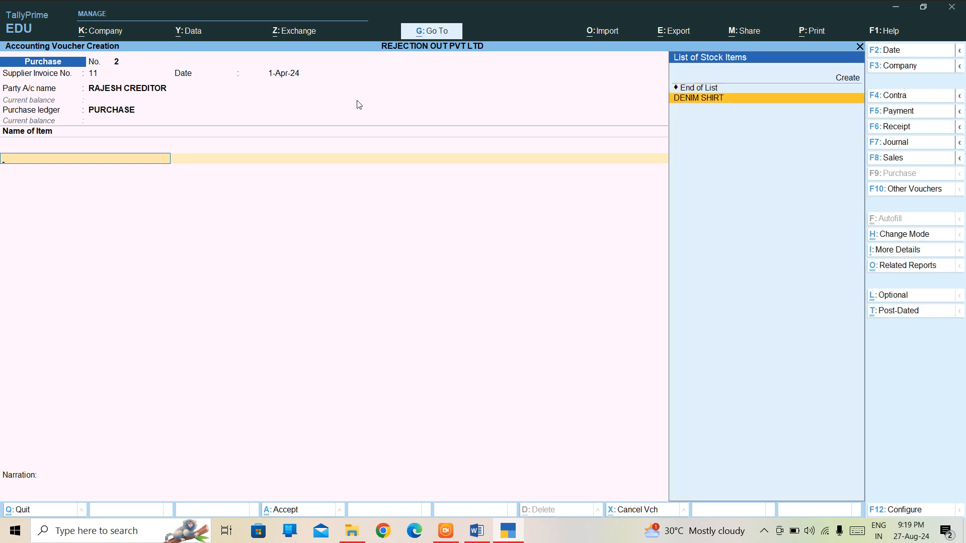
{"action": "key", "text": "Return"}
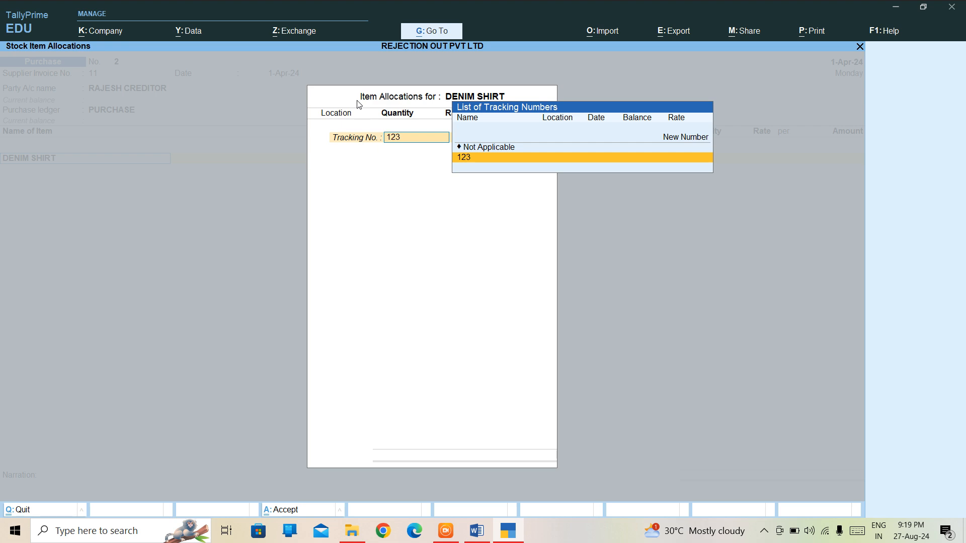
{"action": "key", "text": "Return"}
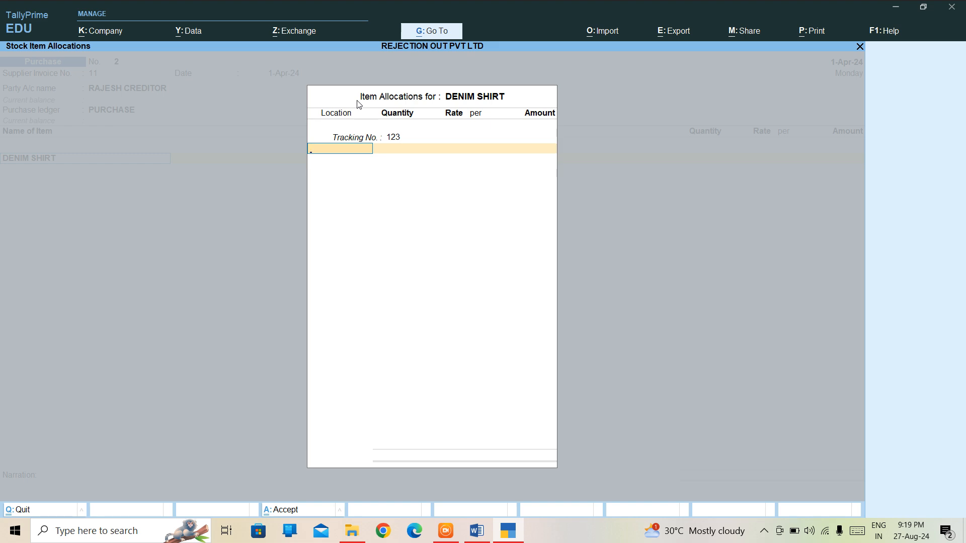
{"action": "type", "text": "DE"}
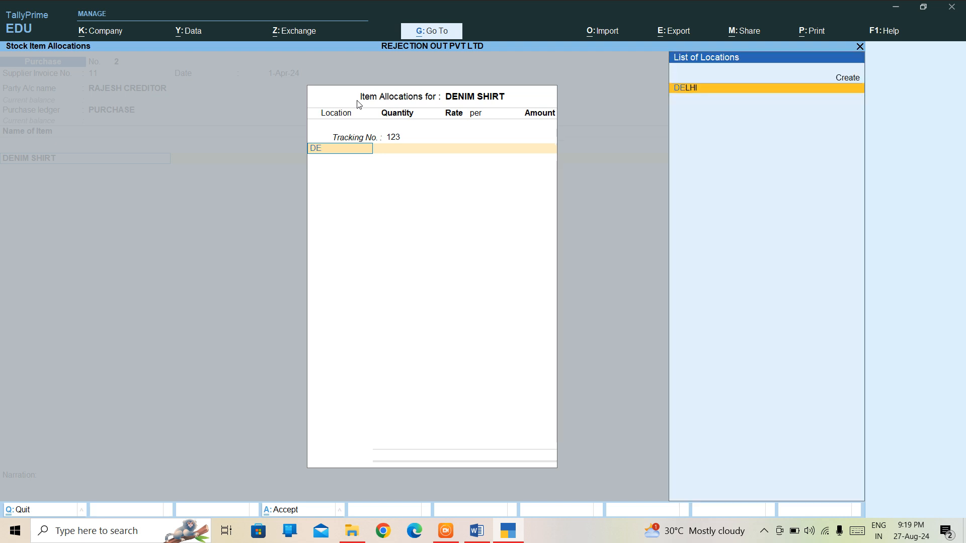
{"action": "key", "text": "Return"}
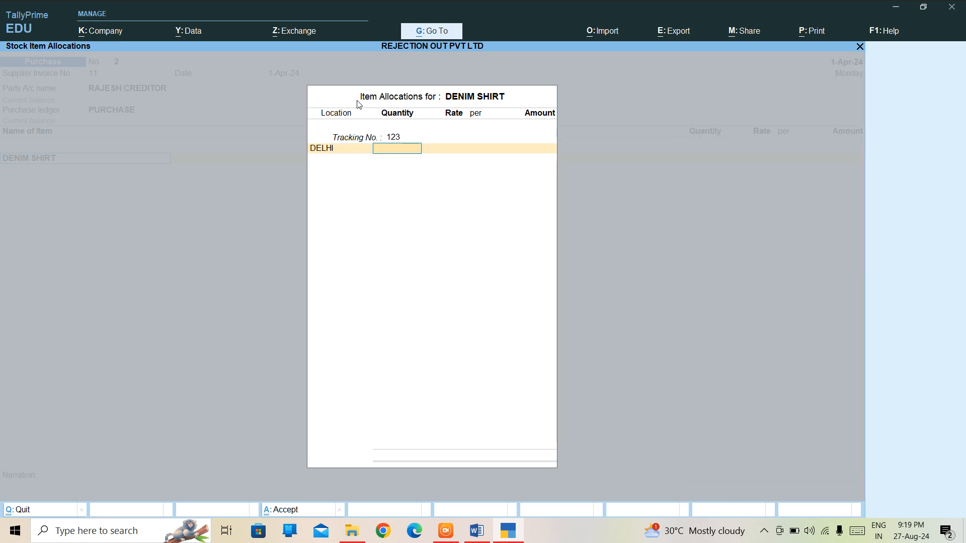
Step: Enter a quantity of 100 PCS at a rate of 500 per PCS and complete the item allocation
{"action": "type", "text": "100"}
{"action": "key", "text": "Return"}
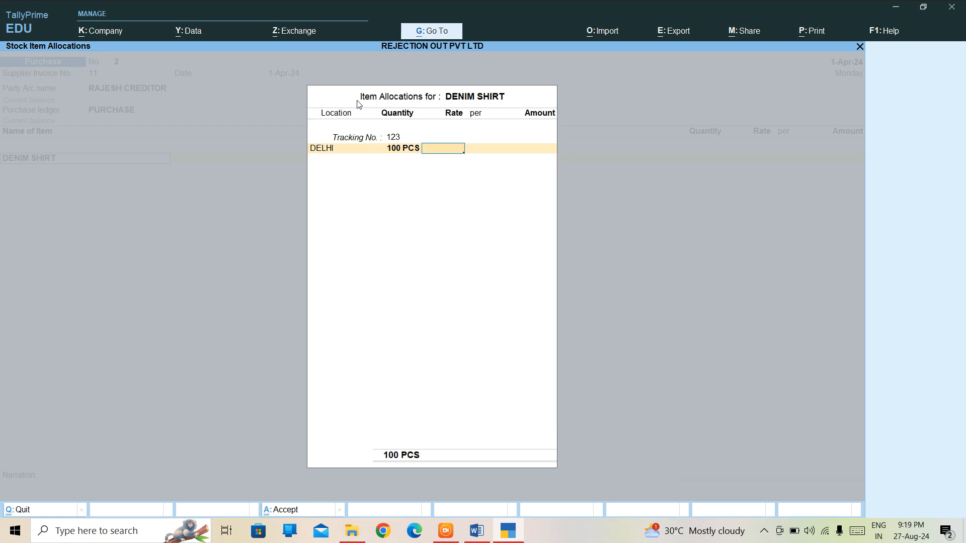
{"action": "type", "text": "500"}
{"action": "key", "text": "Return"}
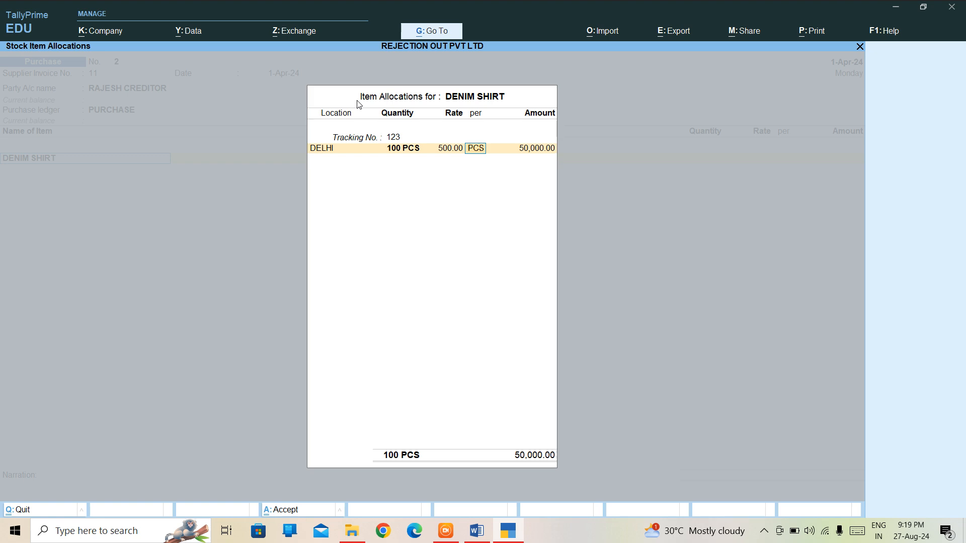
{"action": "key", "text": "Return"}
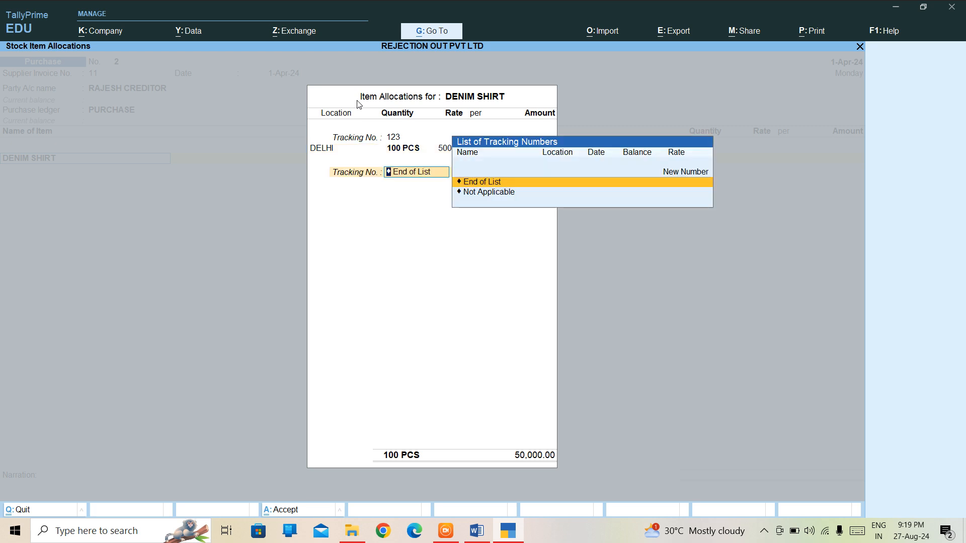
{"action": "key", "text": "Return"}
{"action": "key", "text": "Return"}
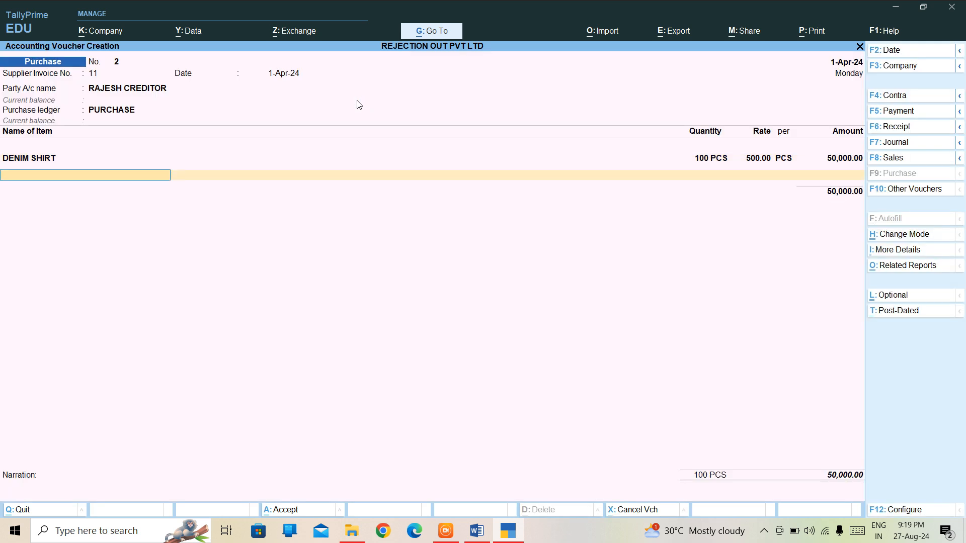
Step: End the item list, add a narration stating the goods were purchased by the supplier, and save the purchase voucher
{"action": "key", "text": "Return"}
{"action": "key", "text": "Return"}
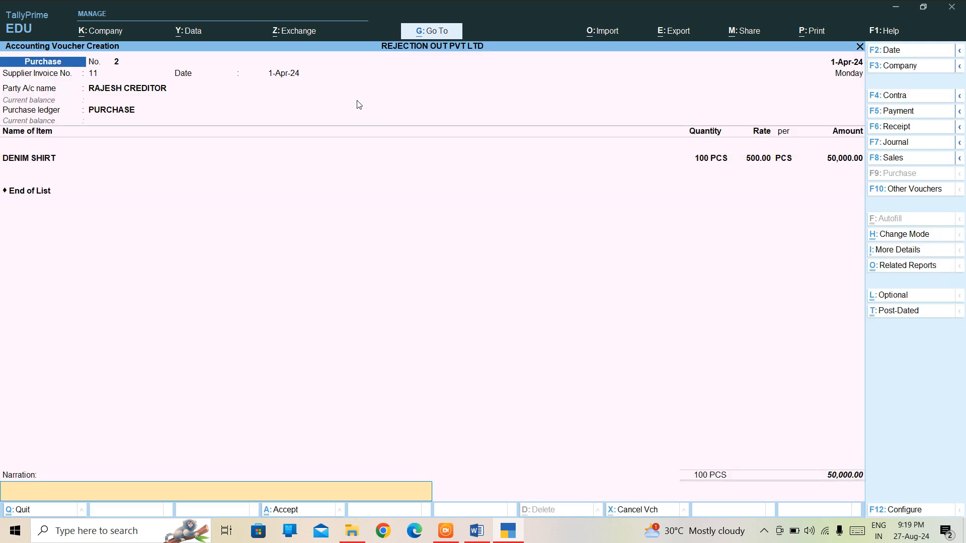
{"action": "type", "text": "GOODS PURCHASED BY REJS"}
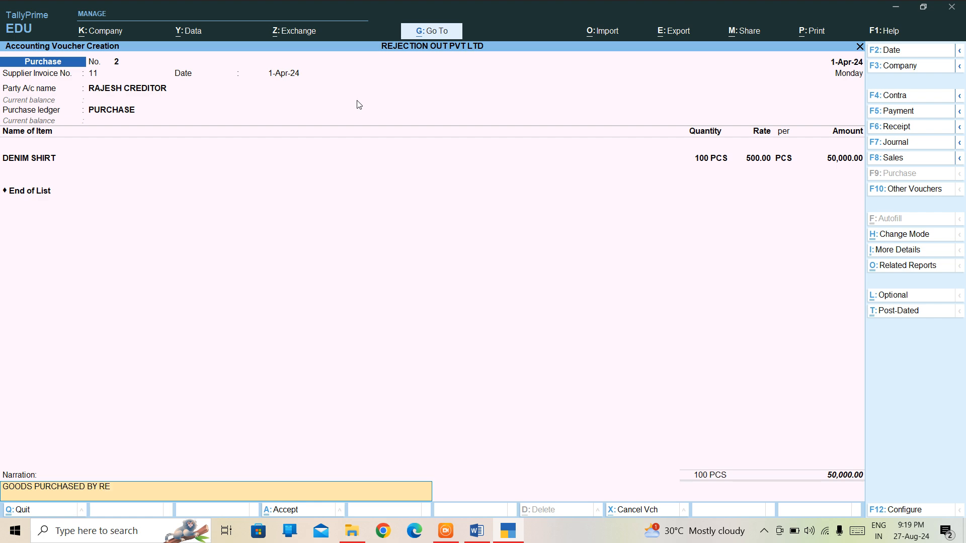
{"action": "key", "text": "BackSpace"}
{"action": "key", "text": "BackSpace"}
{"action": "key", "text": "BackSpace"}
{"action": "type", "text": "AJESH."}
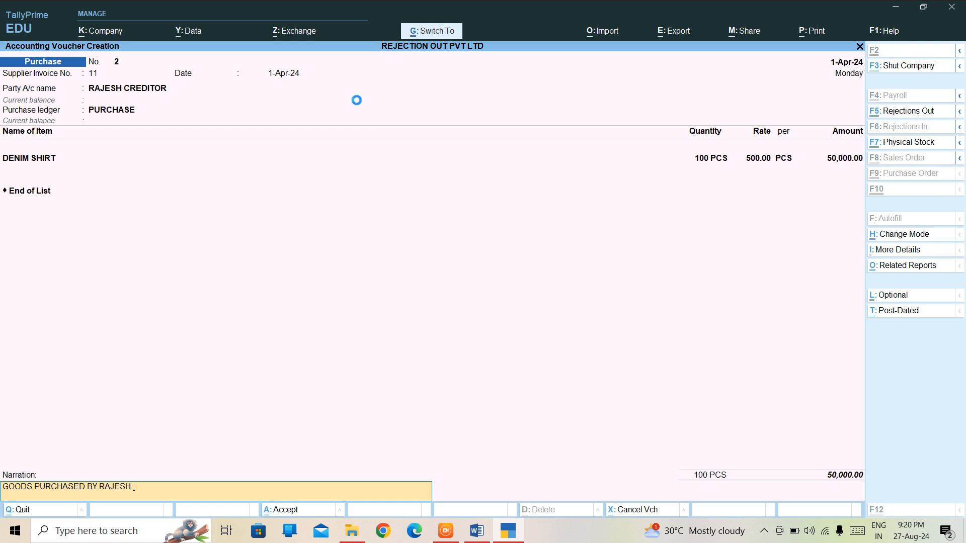
{"action": "key", "text": "ctrl+a"}
{"action": "key", "text": "Escape"}
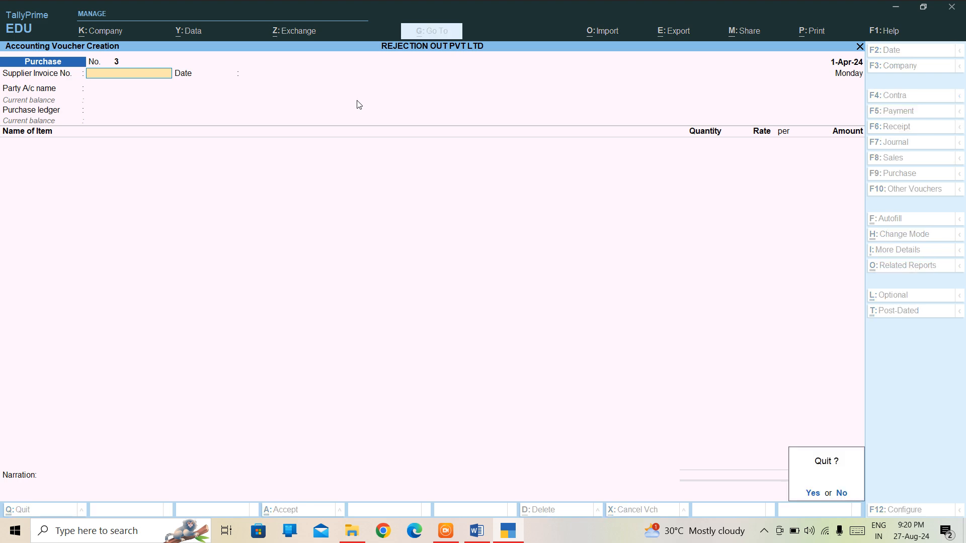
{"action": "key", "text": "Return"}
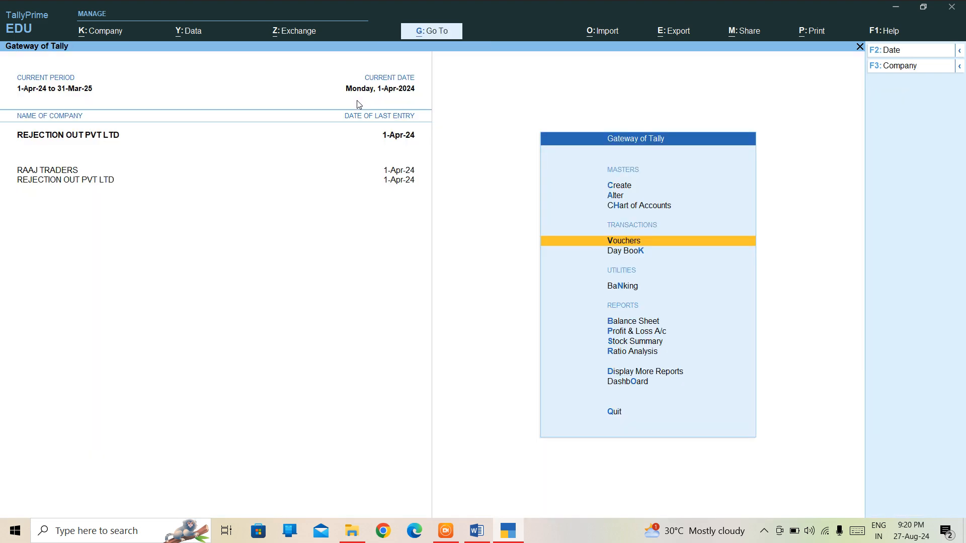
Step: Check the Day Book for the purchase voucher just recorded and return to the Gateway of Tally
{"action": "key", "text": "d"}
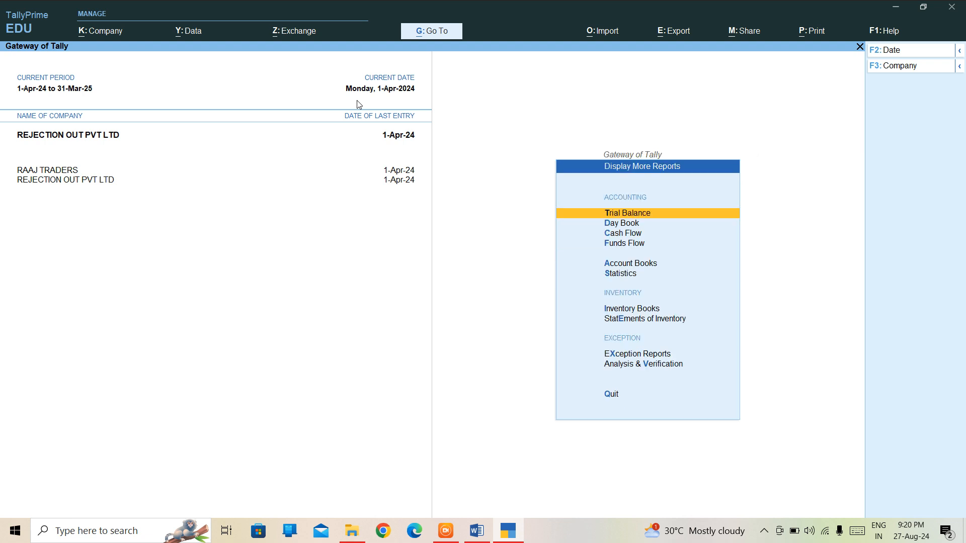
{"action": "key", "text": "d"}
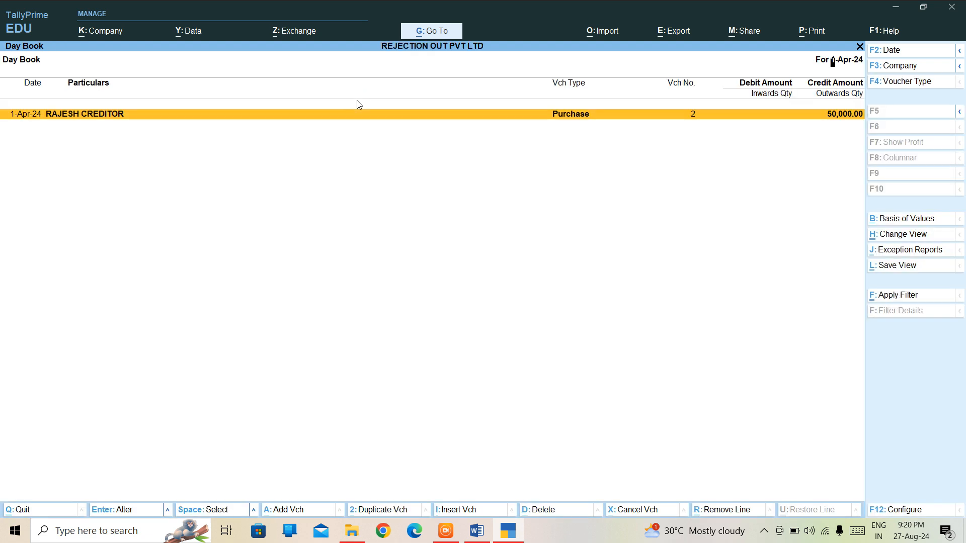
{"action": "key", "text": "Return"}
{"action": "key", "text": "Escape"}
{"action": "key", "text": "Escape"}
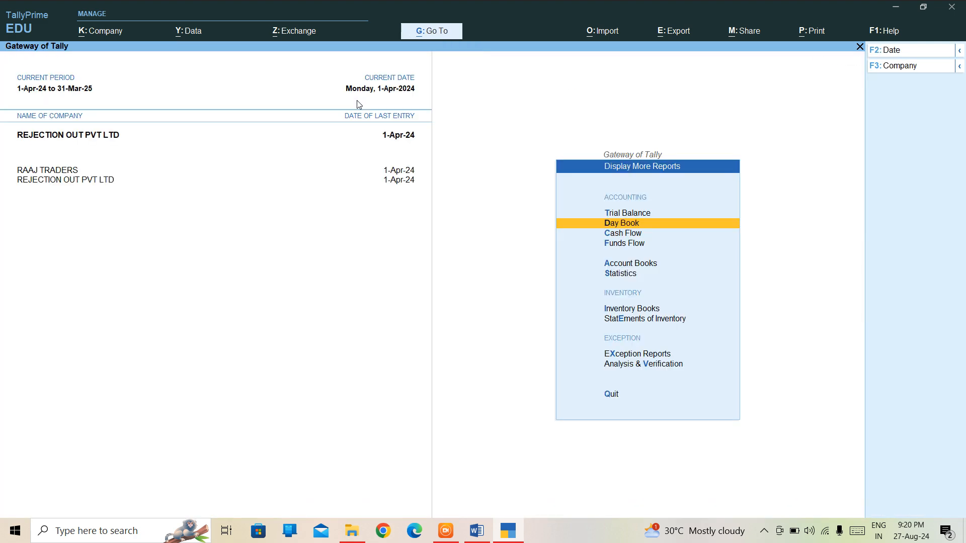
{"action": "key", "text": "Escape"}
{"action": "key", "text": "Up"}
{"action": "key", "text": "Up"}
{"action": "key", "text": "Up"}
{"action": "key", "text": "Up"}
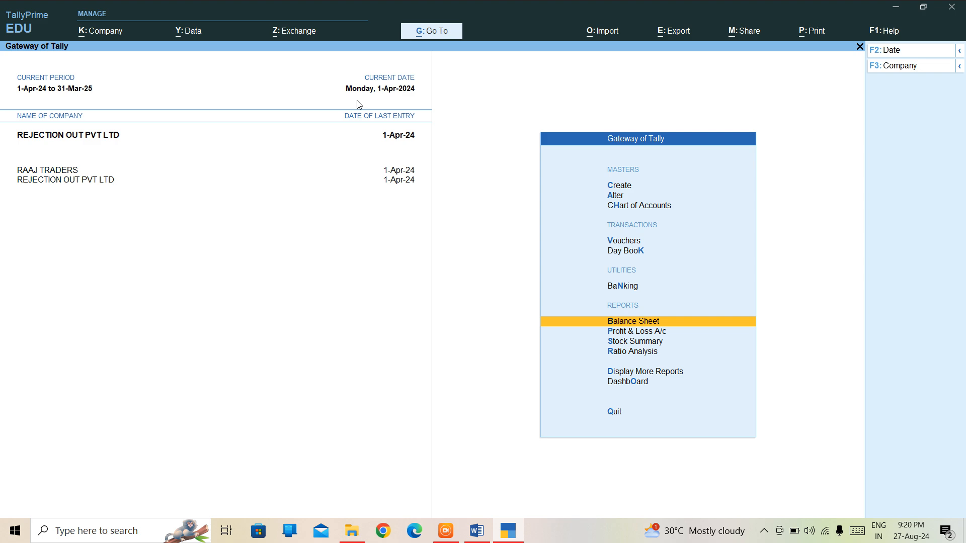
{"action": "key", "text": "Down"}
{"action": "key", "text": "Down"}
{"action": "key", "text": "Down"}
{"action": "key", "text": "Down"}
{"action": "key", "text": "Down"}
{"action": "key", "text": "Down"}
{"action": "key", "text": "Down"}
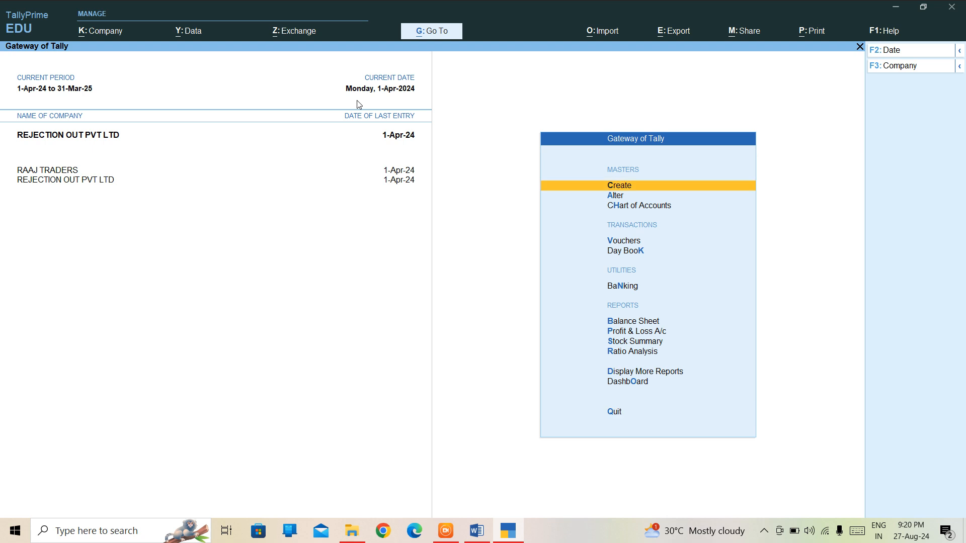
Step: In voucher creation, show the inactive voucher types and activate Rejections In
{"action": "key", "text": "v"}
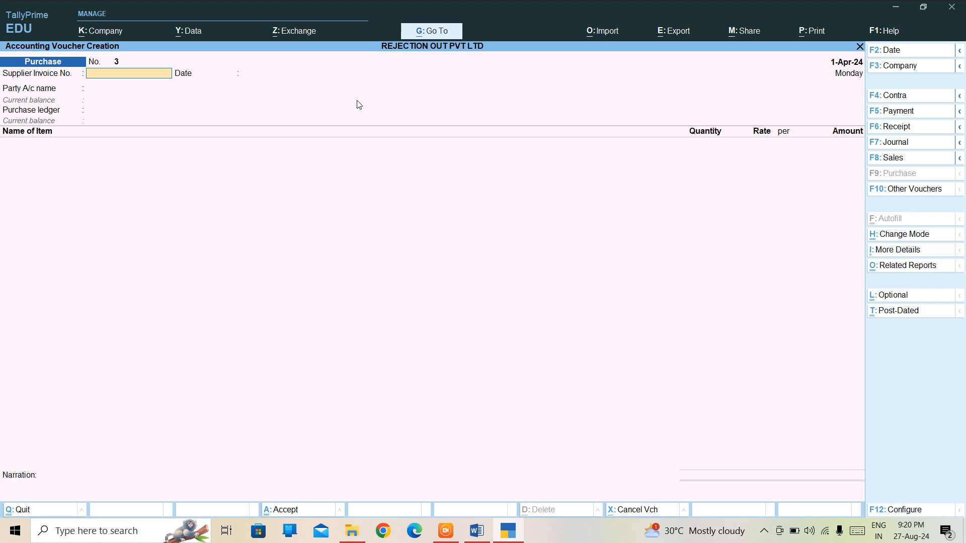
{"action": "key", "text": "F10"}
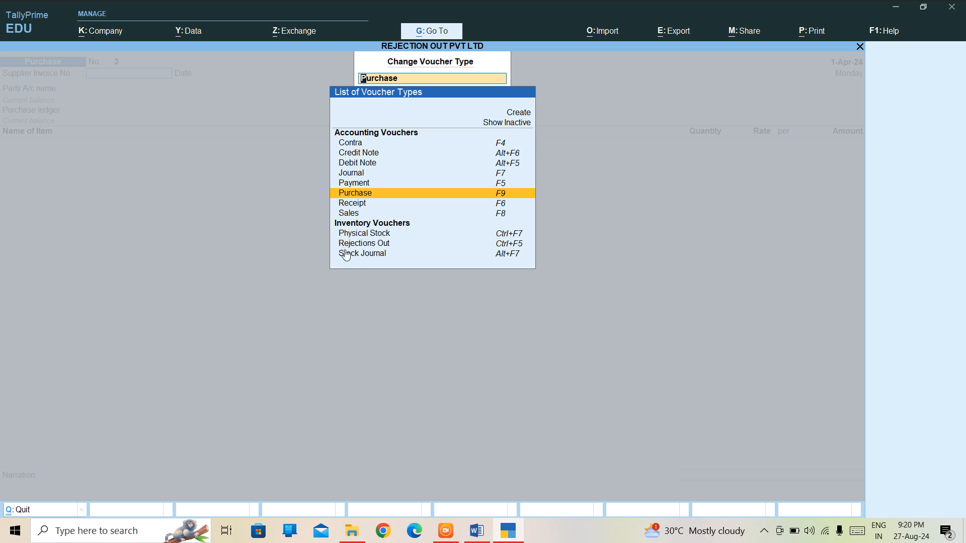
{"action": "left_click", "coordinate": [491, 125]}
{"action": "left_click", "coordinate": [492, 126]}
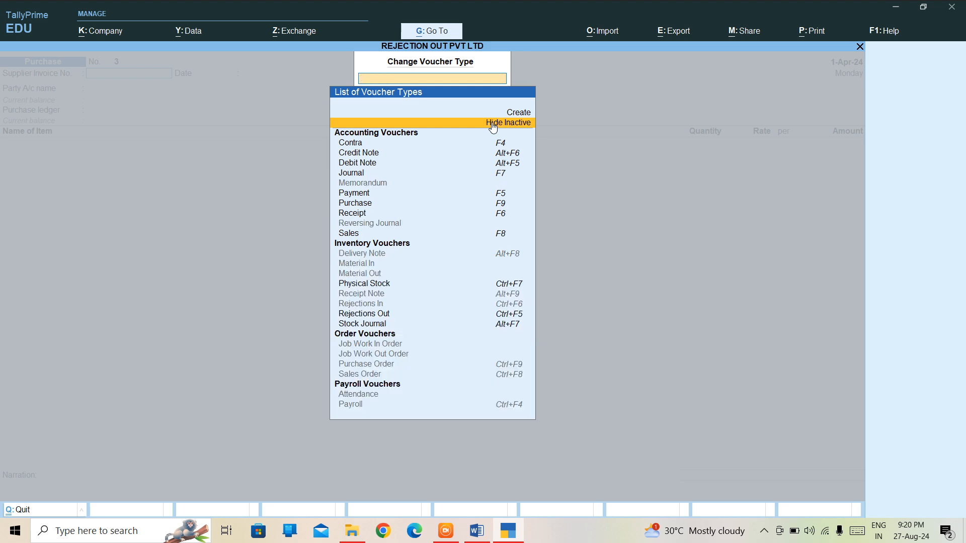
{"action": "key", "text": "Down"}
{"action": "key", "text": "Down"}
{"action": "key", "text": "Down"}
{"action": "key", "text": "Down"}
{"action": "key", "text": "Down"}
{"action": "key", "text": "Down"}
{"action": "key", "text": "Down"}
{"action": "key", "text": "Down"}
{"action": "key", "text": "Down"}
{"action": "key", "text": "Down"}
{"action": "key", "text": "Down"}
{"action": "key", "text": "Down"}
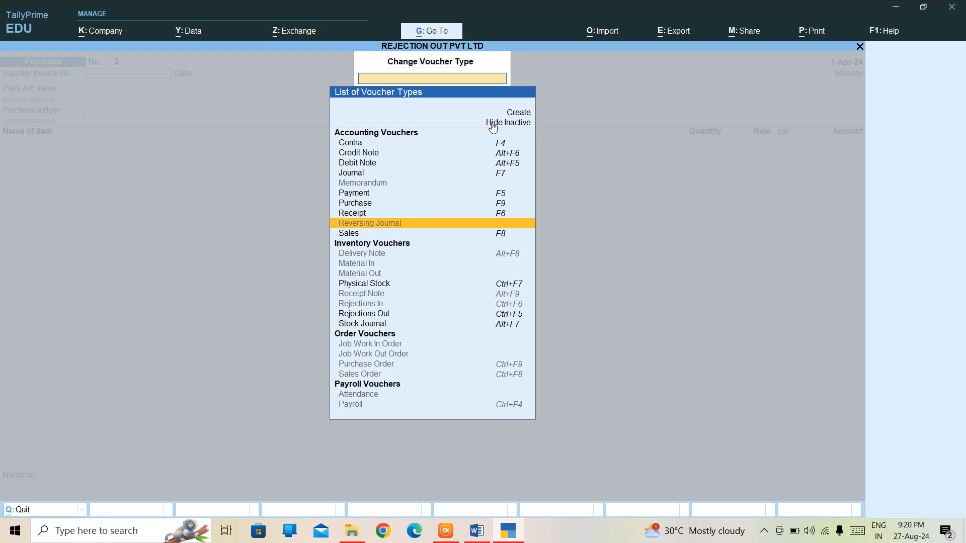
{"action": "key", "text": "Down"}
{"action": "key", "text": "Down"}
{"action": "key", "text": "Down"}
{"action": "key", "text": "Down"}
{"action": "key", "text": "Down"}
{"action": "key", "text": "Down"}
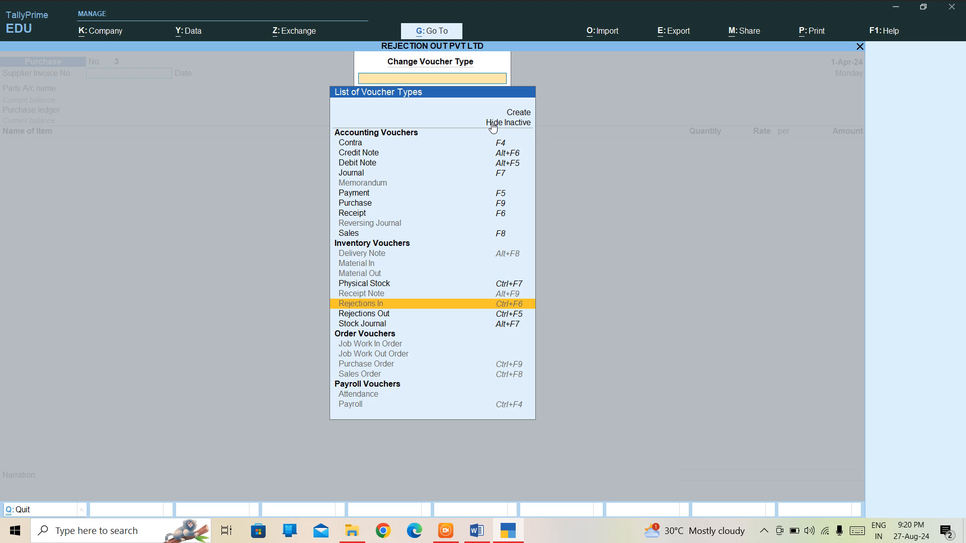
{"action": "key", "text": "Return"}
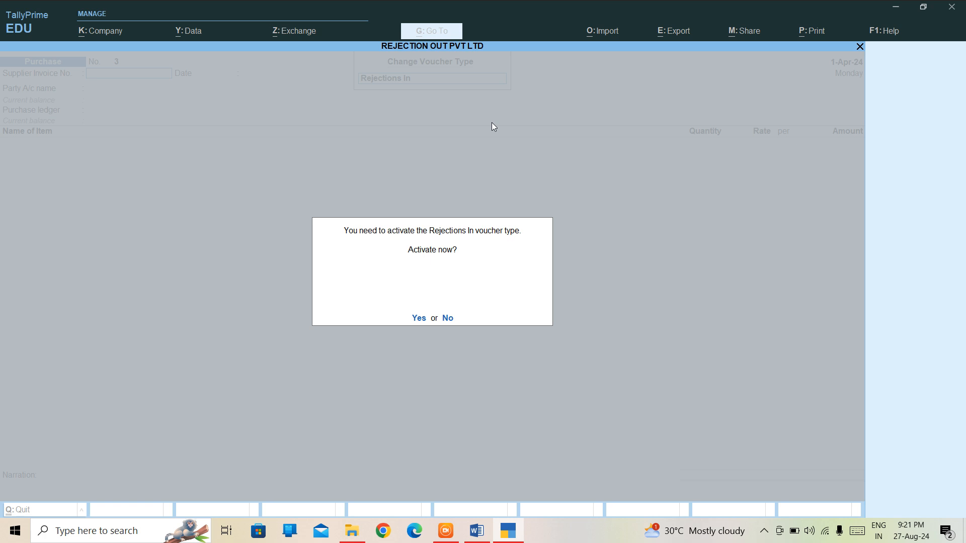
{"action": "key", "text": "Return"}
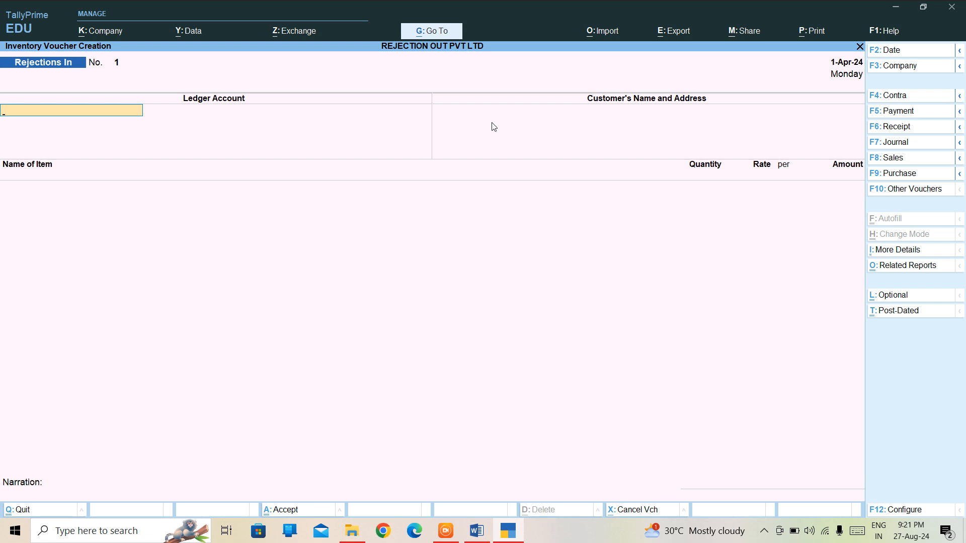
Step: Leave the Rejections In voucher, reopen voucher creation and check the voucher type list for Rejections Out
{"action": "key", "text": "Escape"}
{"action": "key", "text": "y"}
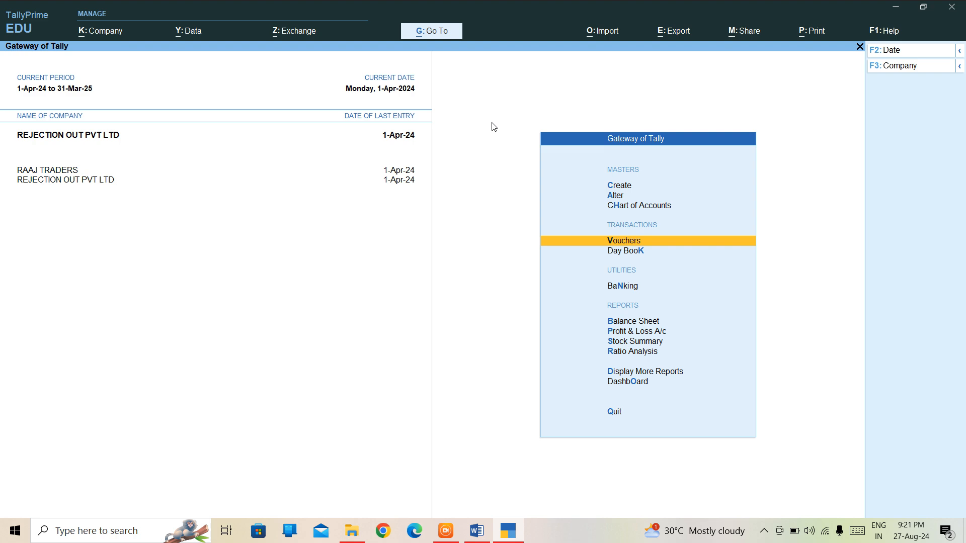
{"action": "key", "text": "Return"}
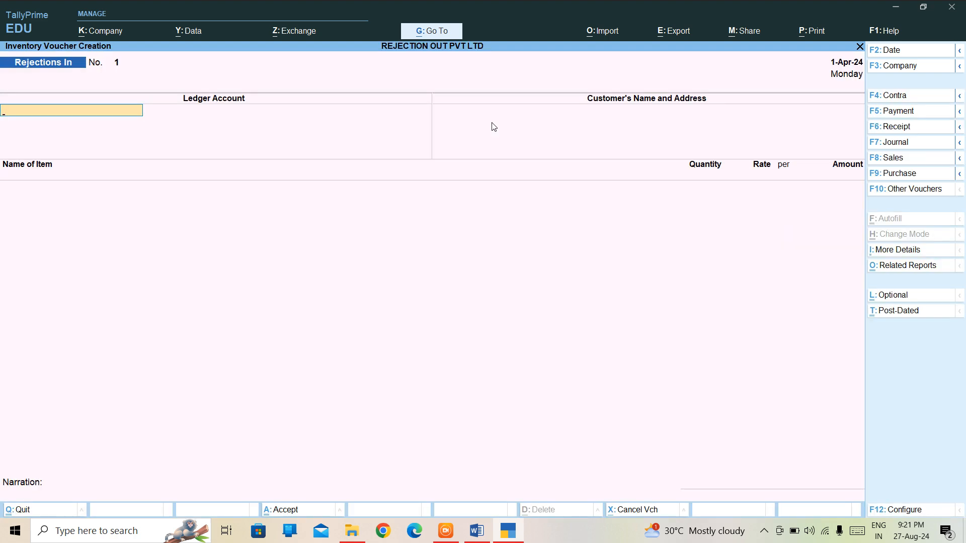
{"action": "key", "text": "F10"}
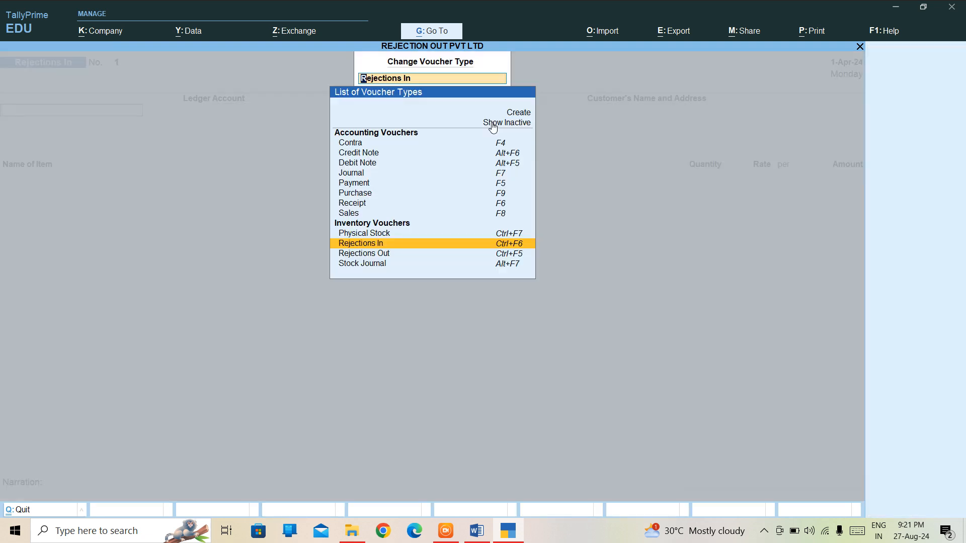
{"action": "key", "text": "Down"}
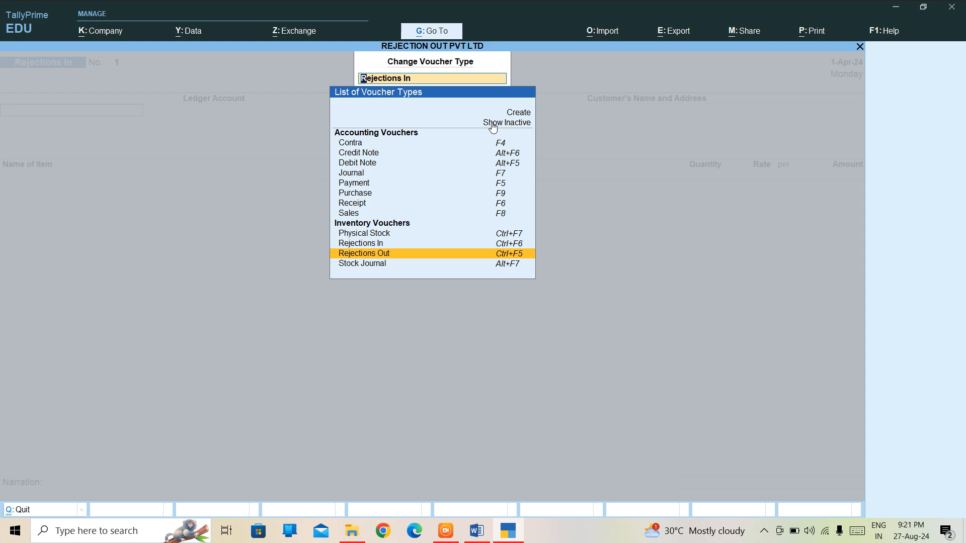
{"action": "key", "text": "Escape"}
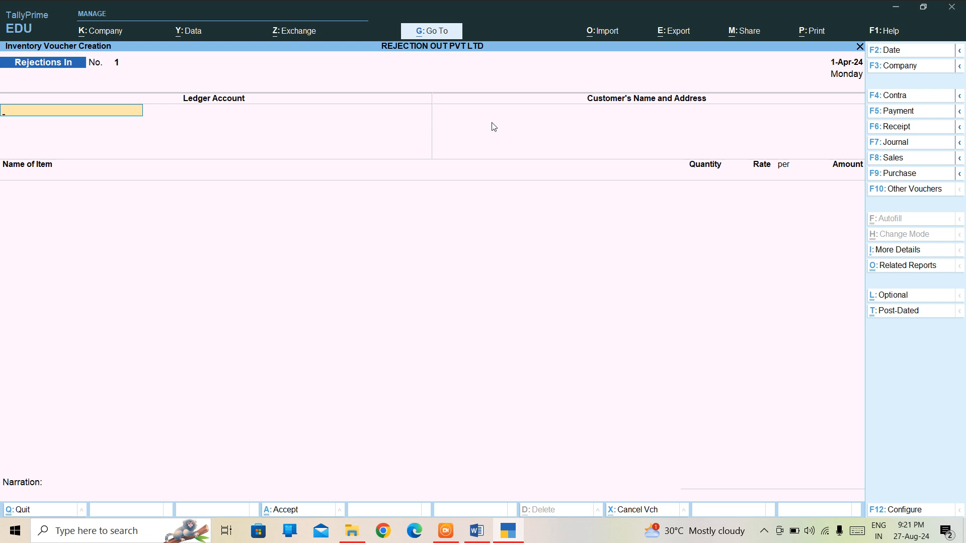
{"action": "key", "text": "ctrl+F5"}
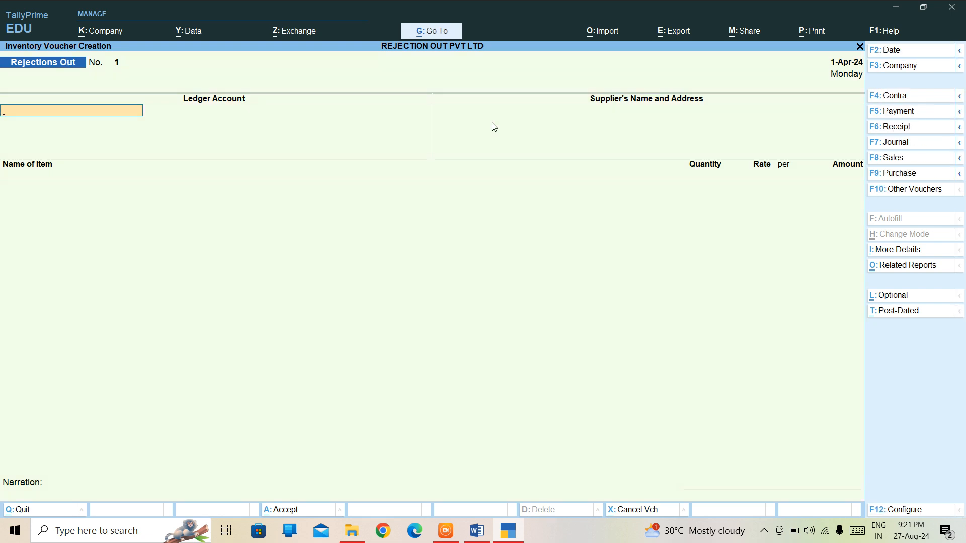
{"action": "key", "text": "Escape"}
{"action": "key", "text": "Return"}
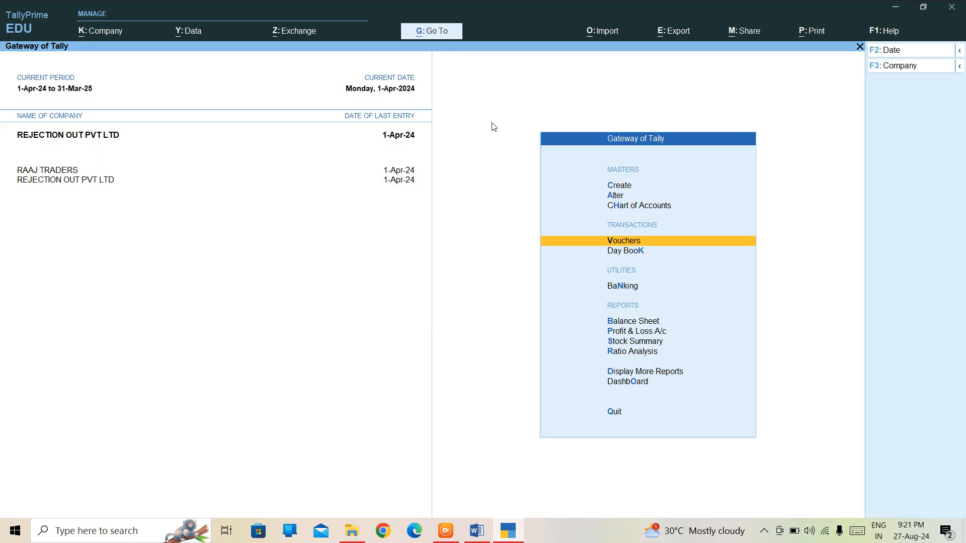
{"action": "key", "text": "Return"}
{"action": "key", "text": "F8"}
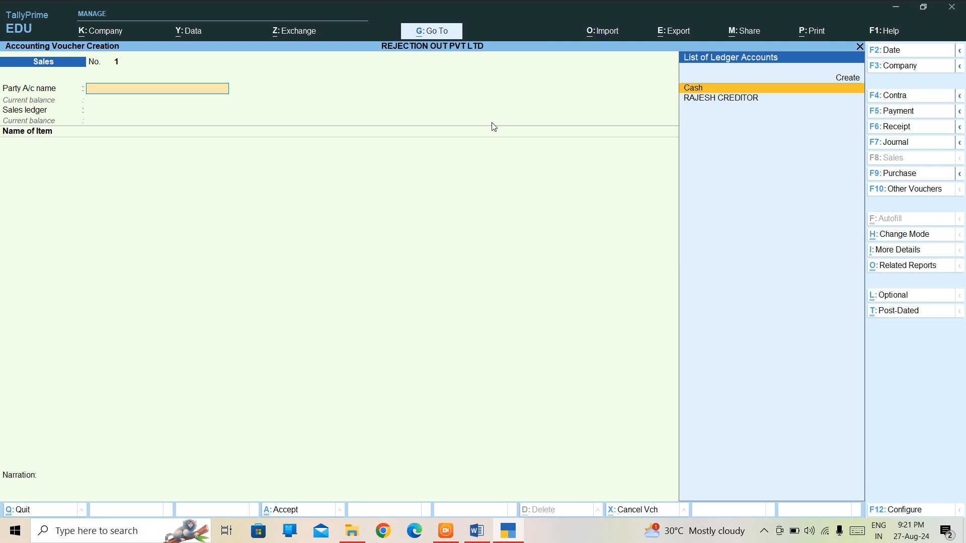
{"action": "key", "text": "Escape"}
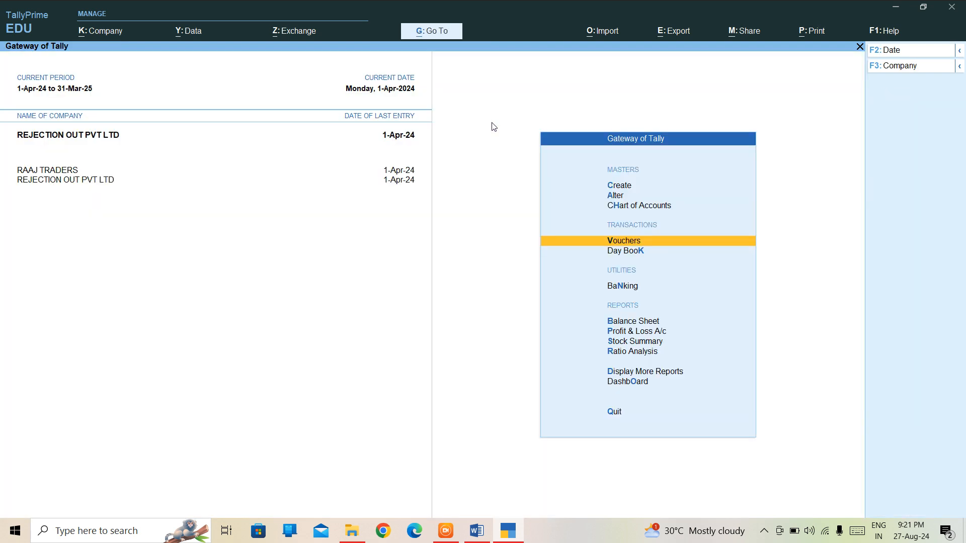
{"action": "key", "text": "Return"}
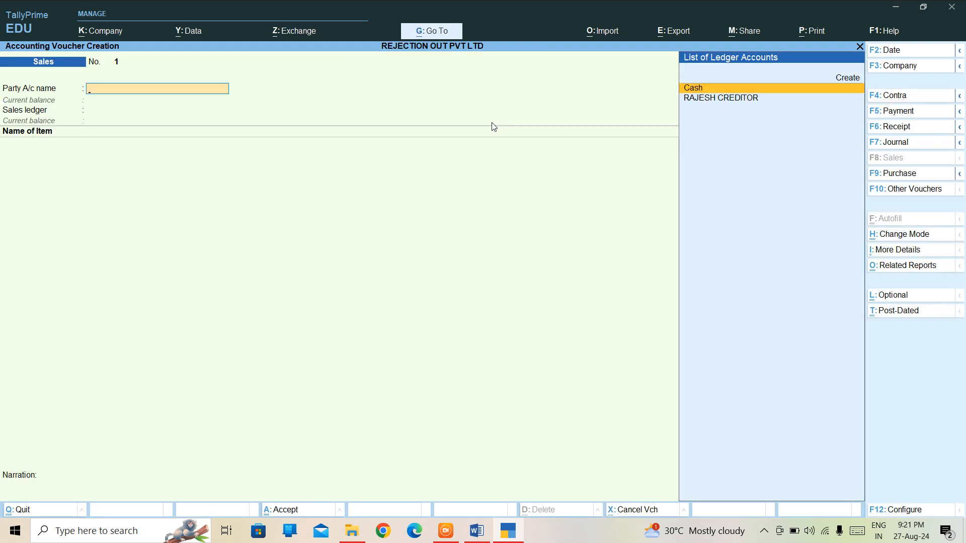
Step: Start a Rejections Out voucher with the creditor's ledger as the party and accept the supplier details
{"action": "key", "text": "ctrl+F5"}
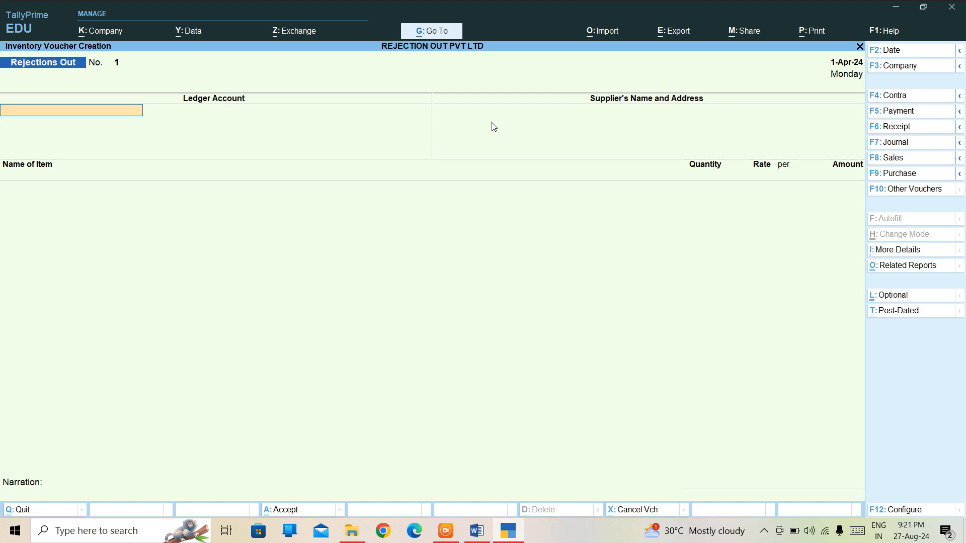
{"action": "key", "text": "Return"}
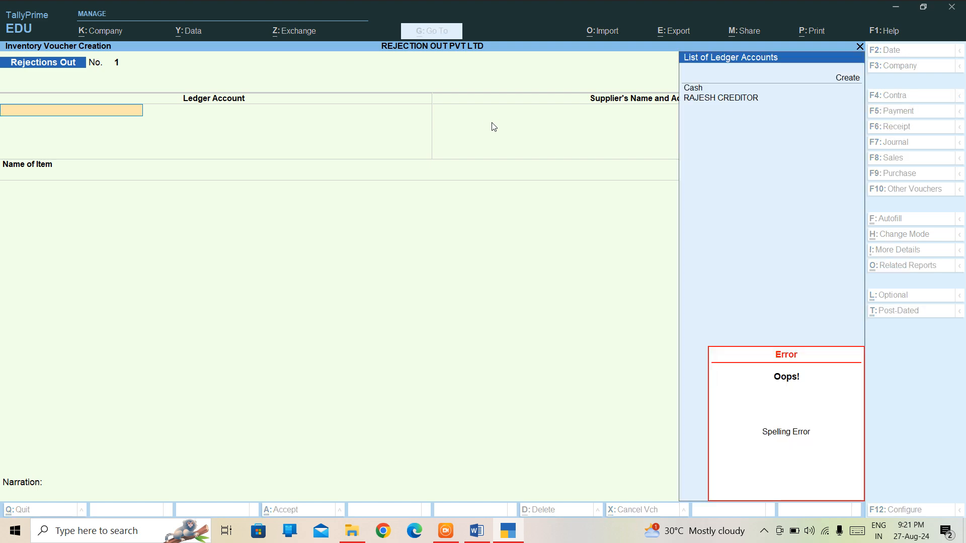
{"action": "key", "text": "Return"}
{"action": "key", "text": "Down"}
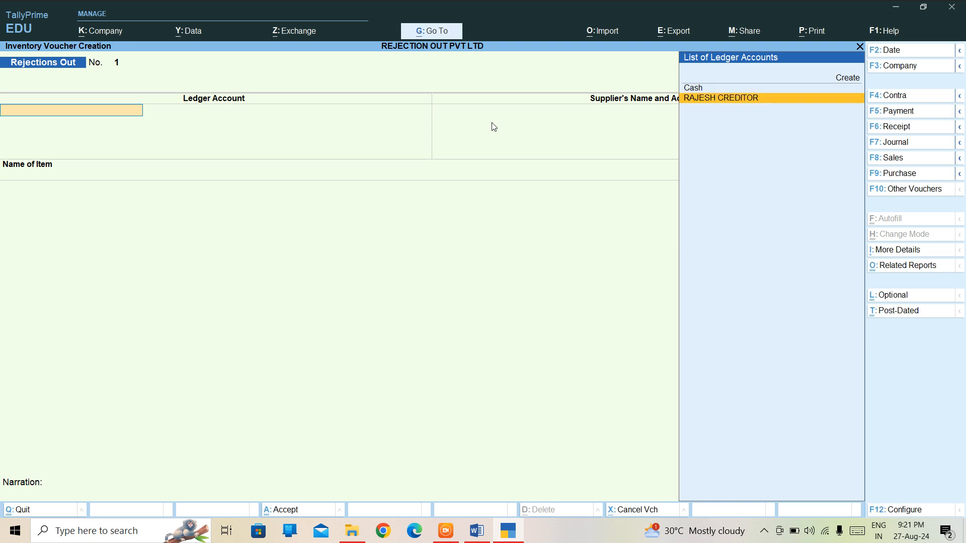
{"action": "key", "text": "Return"}
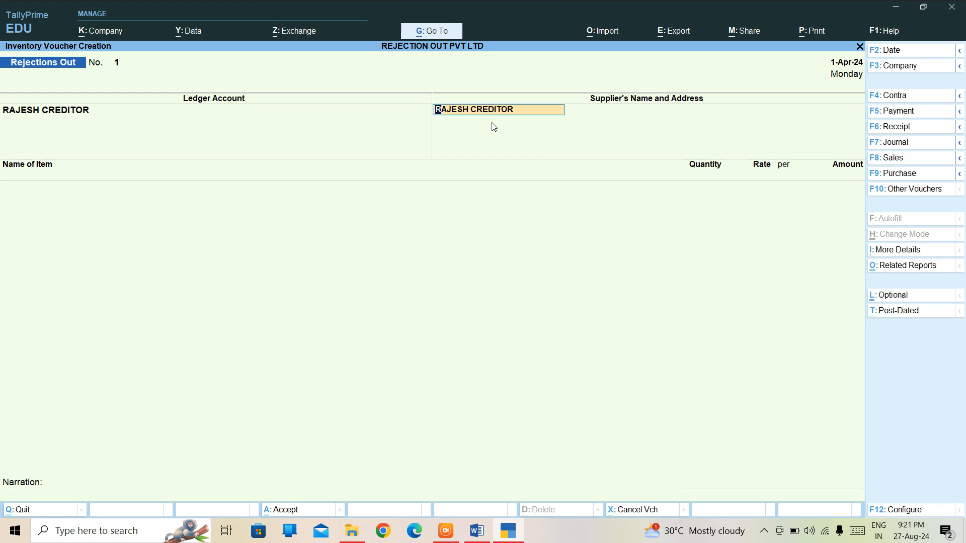
{"action": "key", "text": "Return"}
{"action": "key", "text": "Return"}
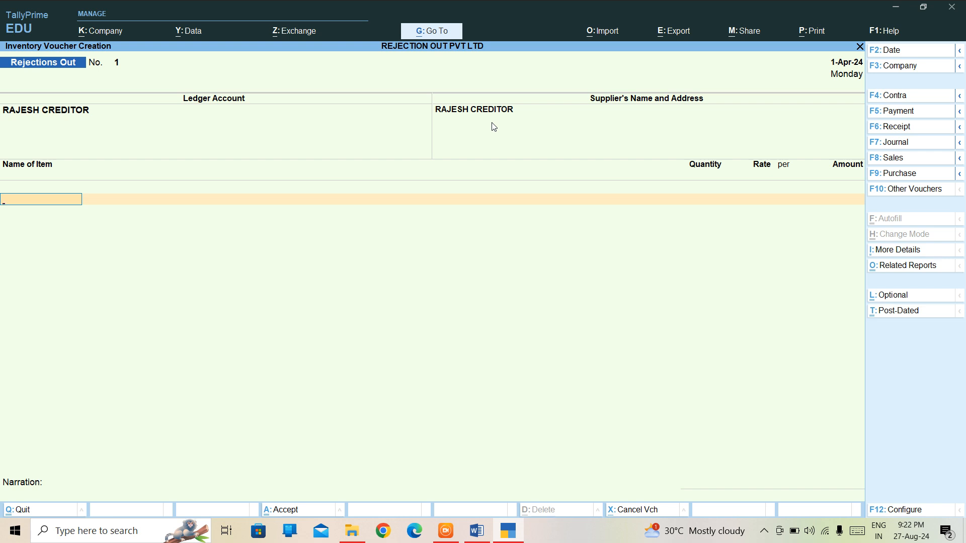
Step: Add the stock item DENIM SHIRT to the voucher and allocate it to tracking number 1
{"action": "type", "text": "S"}
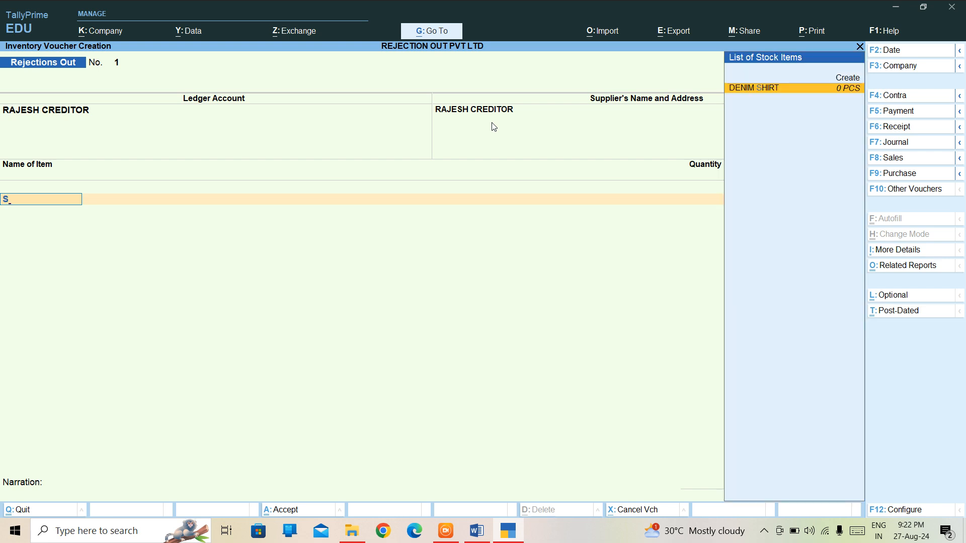
{"action": "key", "text": "Return"}
{"action": "type", "text": "1"}
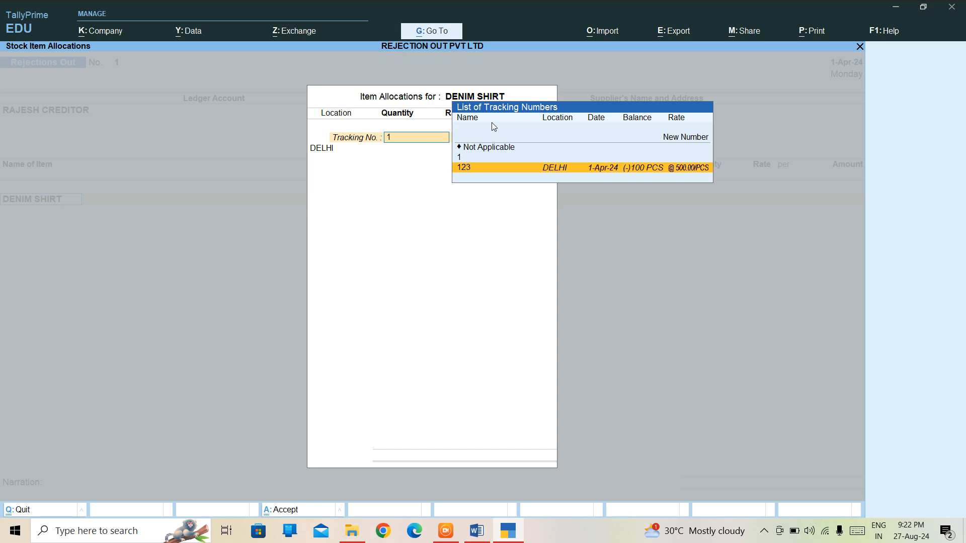
{"action": "key", "text": "Up"}
{"action": "key", "text": "Return"}
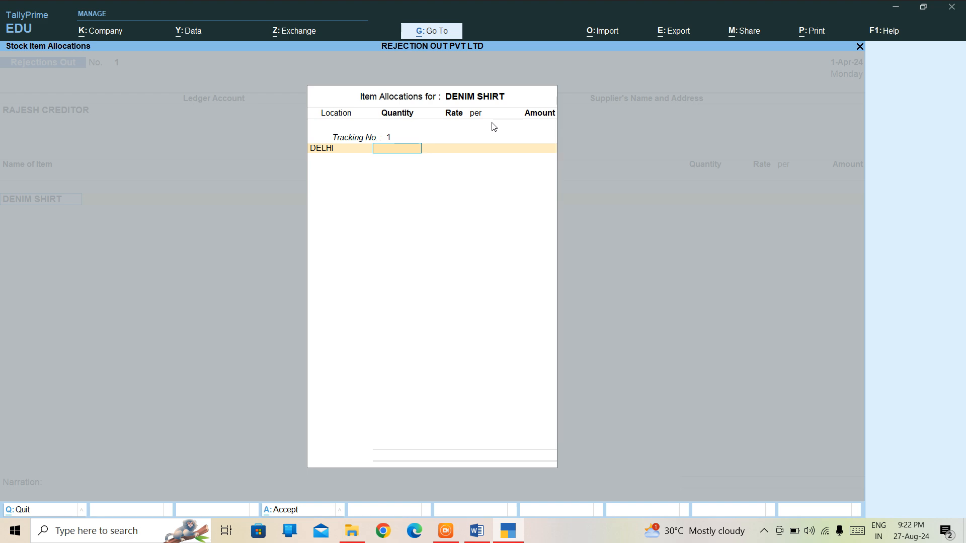
Step: Enter a returned quantity of 10 PCS, keep the rate of 500 per PCS, and accept the item allocation
{"action": "type", "text": "10"}
{"action": "key", "text": "Return"}
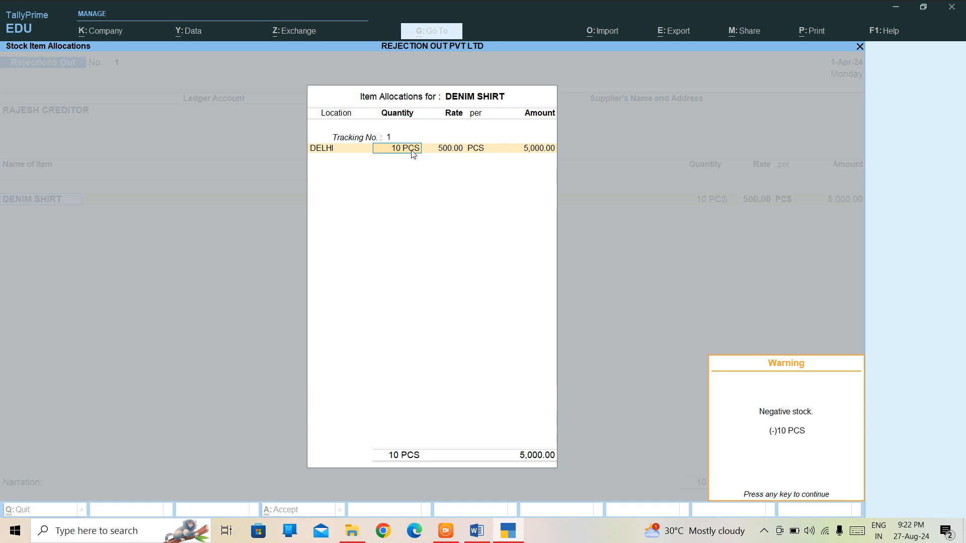
{"action": "key", "text": "Return"}
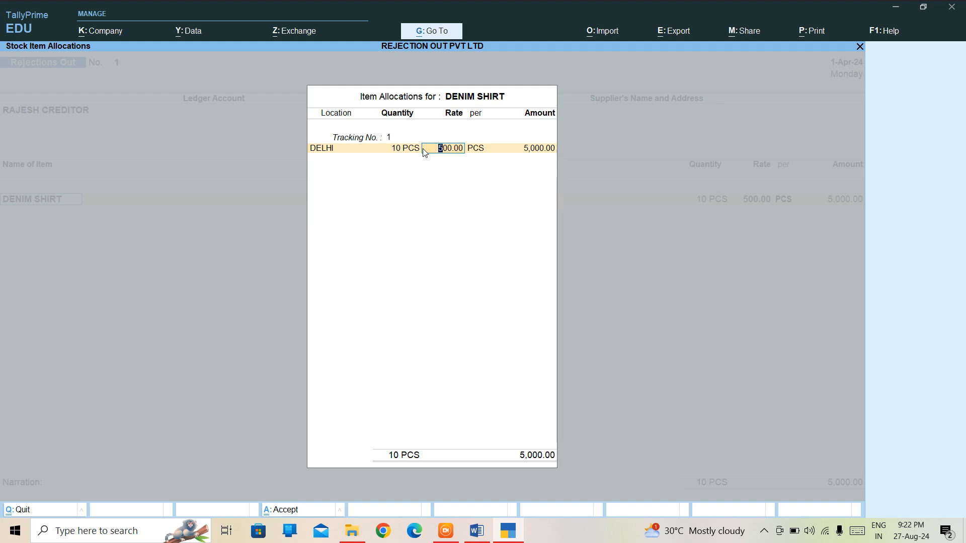
{"action": "key", "text": "Return"}
{"action": "key", "text": "Return"}
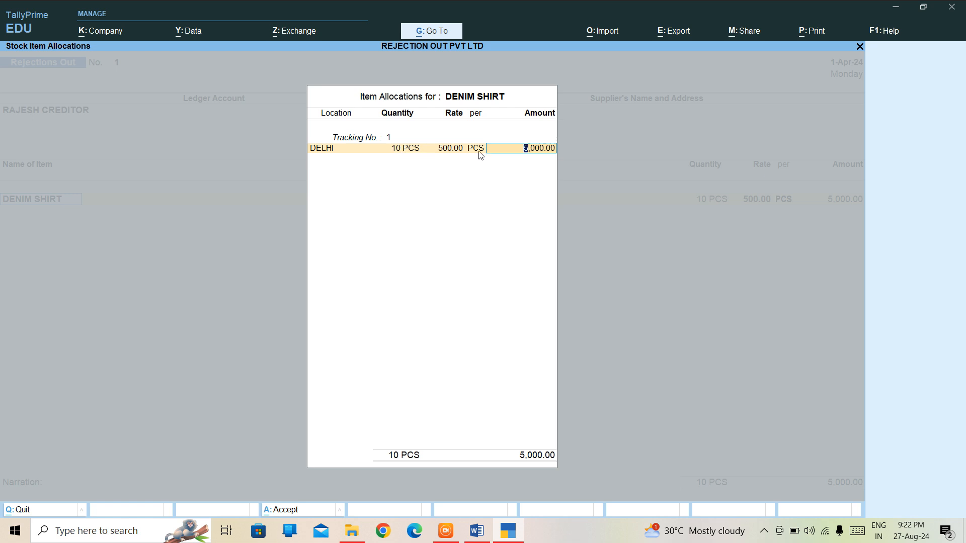
{"action": "key", "text": "ctrl"}
{"action": "key", "text": "ctrl+a"}
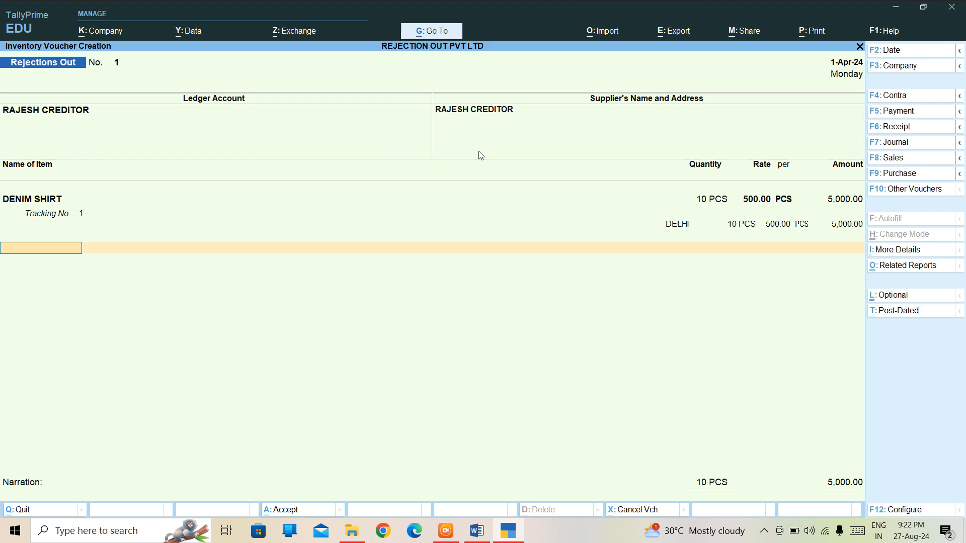
Step: Save the Rejections Out voucher without a narration and return to the Gateway of Tally
{"action": "key", "text": "ctrl+a"}
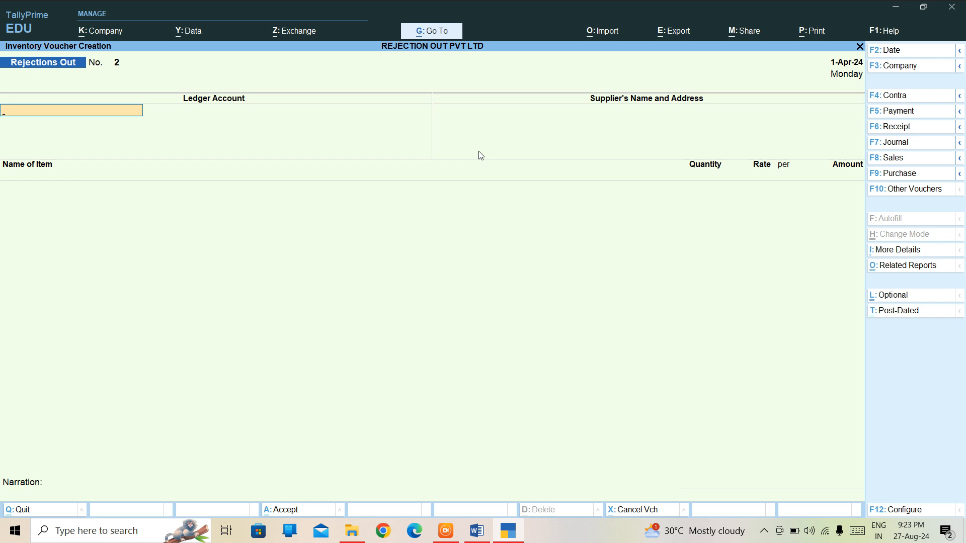
{"action": "key", "text": "Escape"}
{"action": "key", "text": "y"}
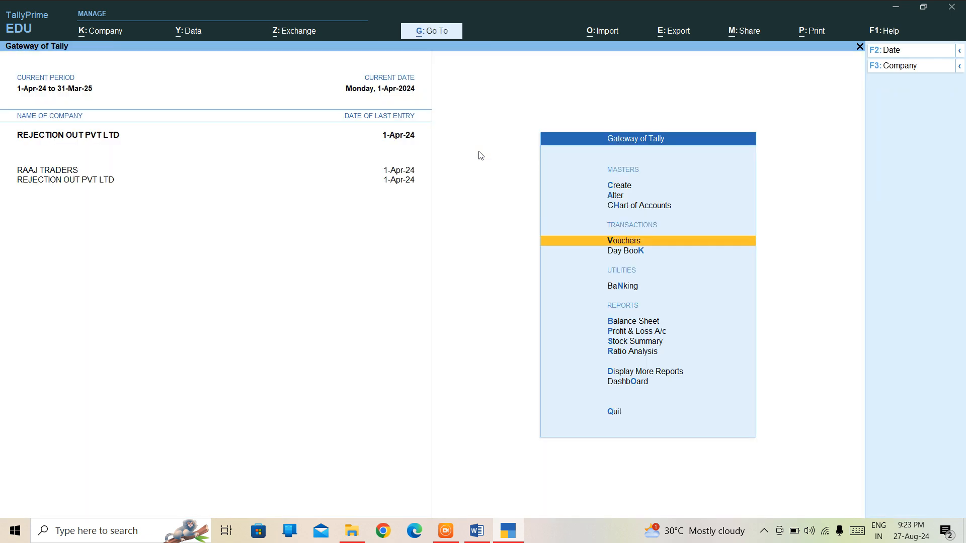
Step: Review the saved Rejections Out voucher from the Day Book and return to the Gateway of Tally without changing it
{"action": "key", "text": "d"}
{"action": "key", "text": "d"}
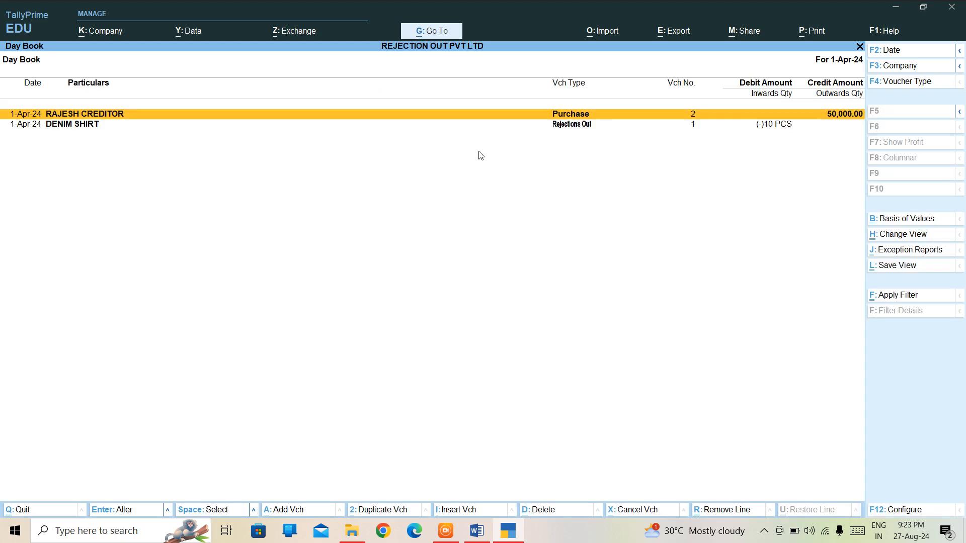
{"action": "key", "text": "Down"}
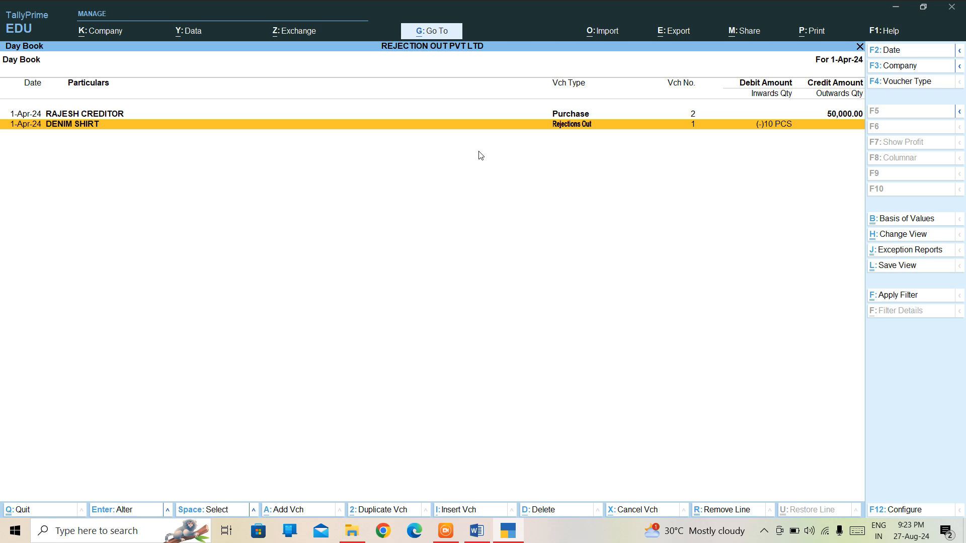
{"action": "key", "text": "Return"}
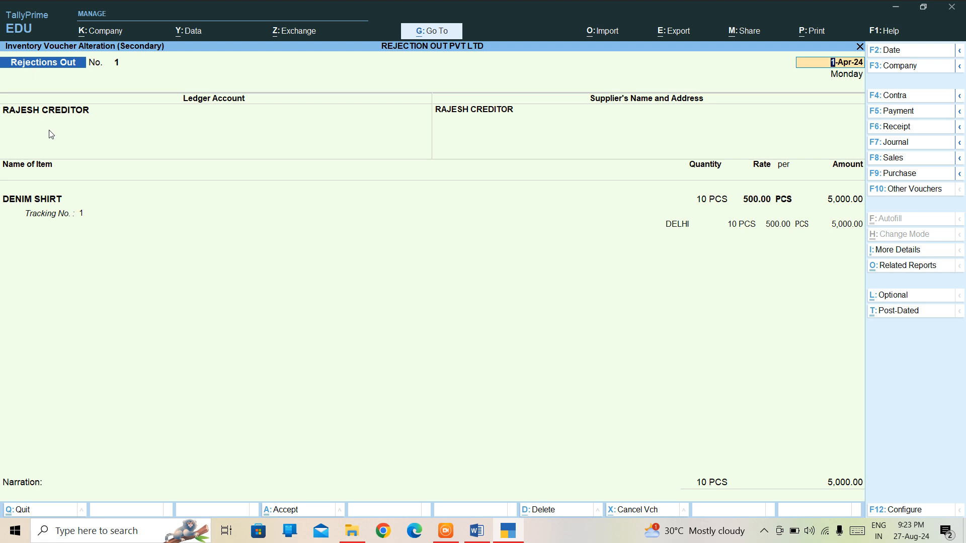
{"action": "key", "text": "BackSpace"}
{"action": "key", "text": "Escape"}
{"action": "key", "text": "y"}
{"action": "key", "text": "Escape"}
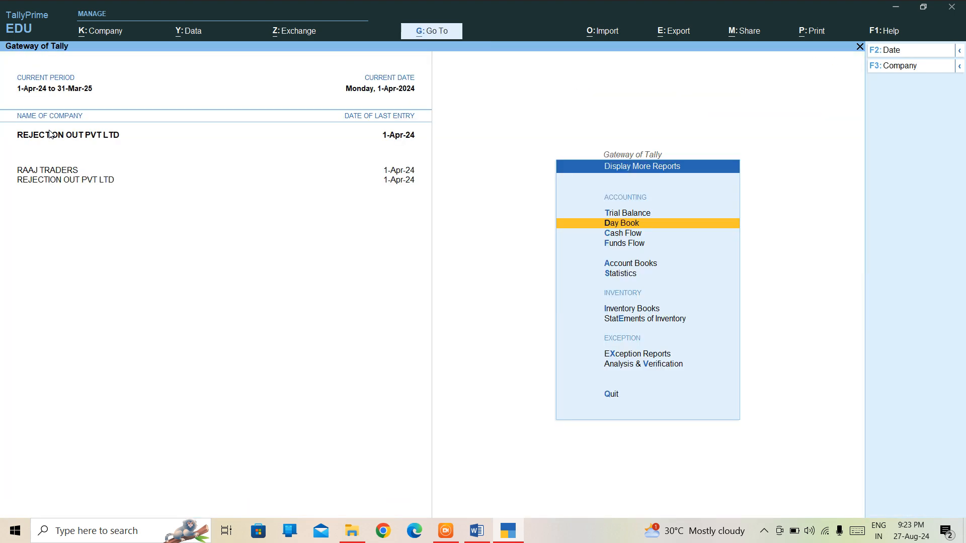
{"action": "key", "text": "Down"}
{"action": "key", "text": "Escape"}
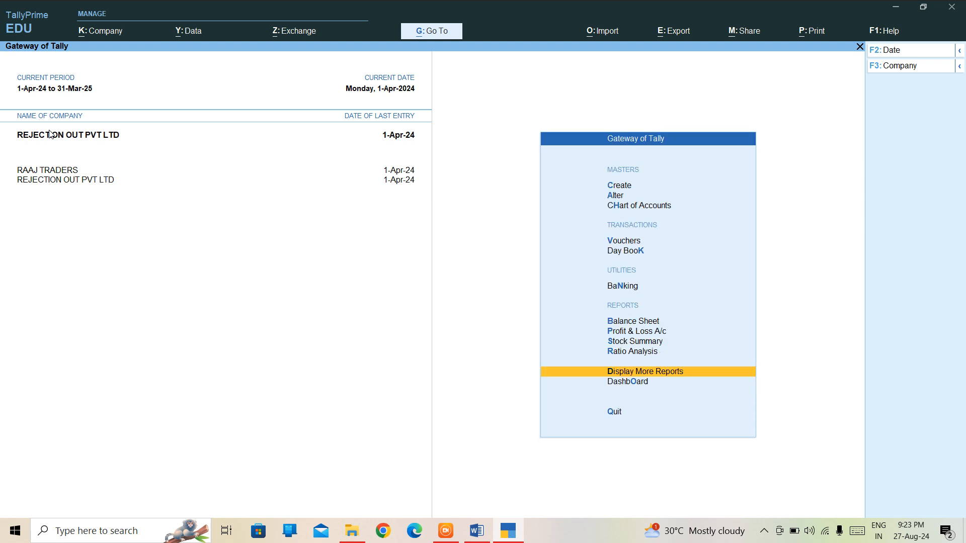
Step: Examine the Stock Summary for DENIM SHIRT, drilling down to its April vouchers
{"action": "key", "text": "Up"}
{"action": "key", "text": "Up"}
{"action": "key", "text": "Up"}
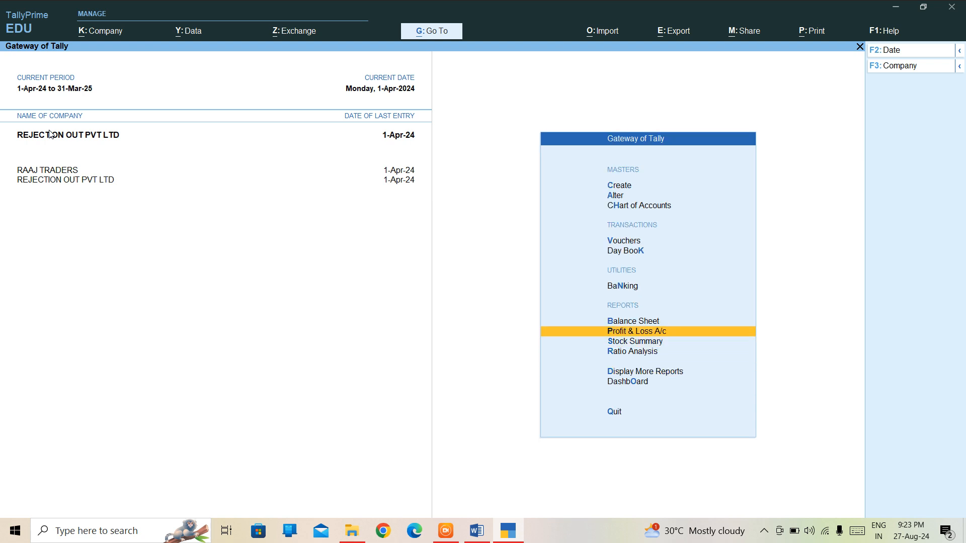
{"action": "key", "text": "Down"}
{"action": "key", "text": "Return"}
{"action": "key", "text": "Return"}
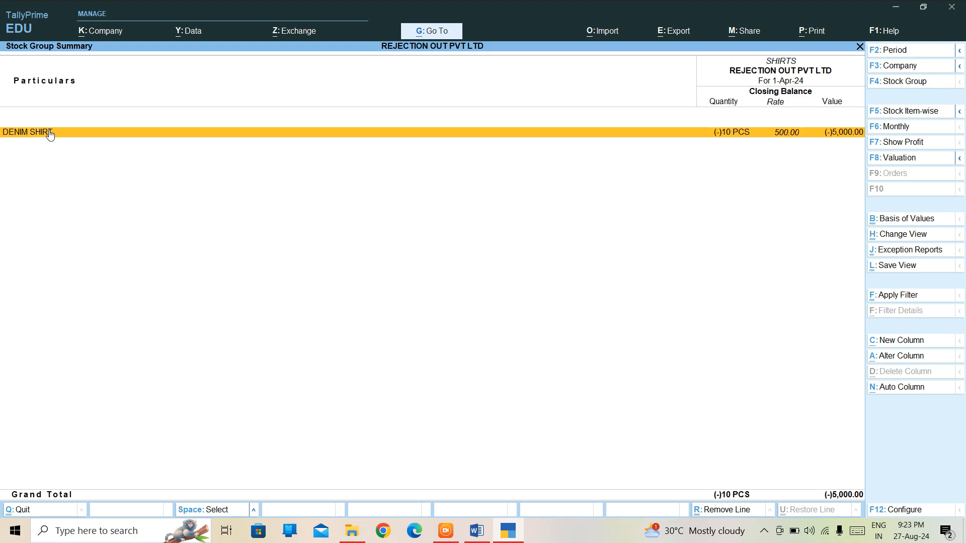
{"action": "key", "text": "Return"}
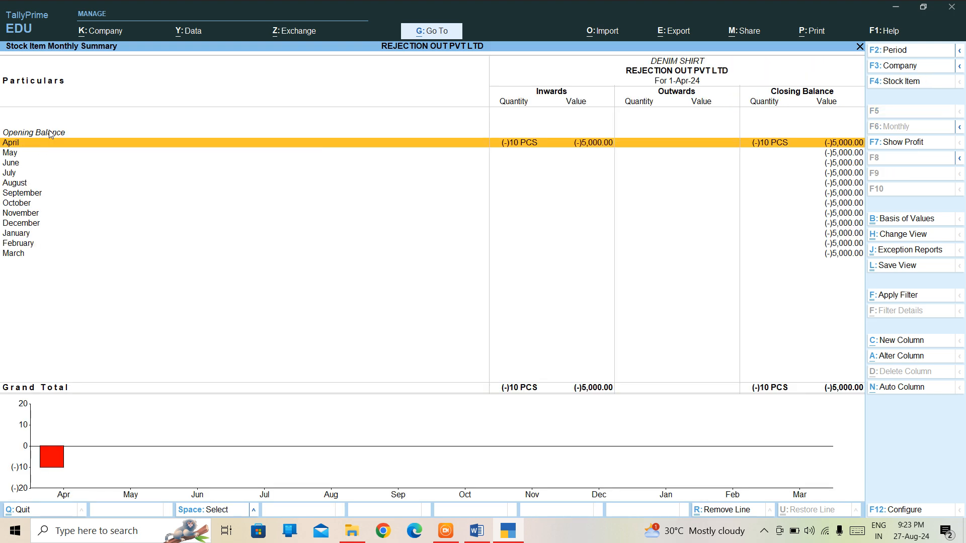
{"action": "key", "text": "Return"}
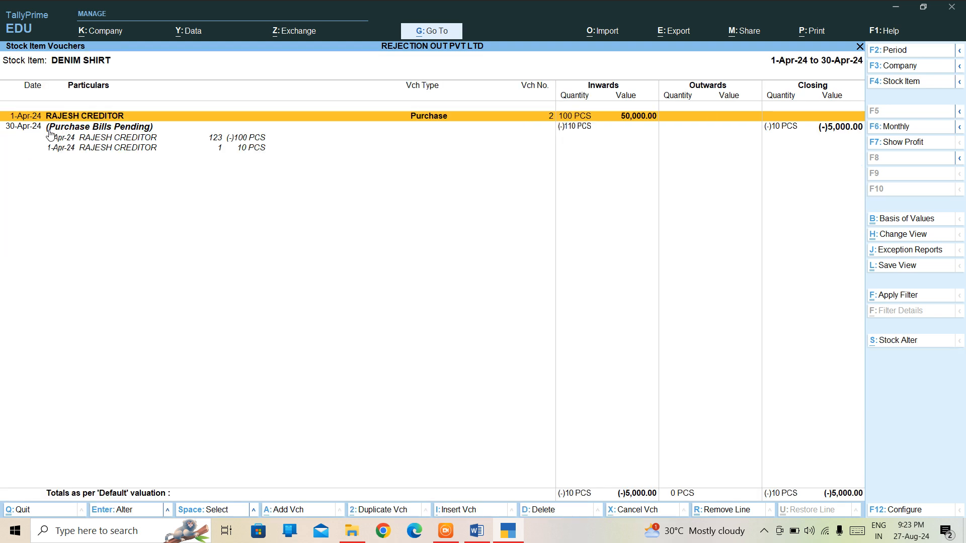
Step: Review the pending purchase bills behind the entry with tracking number 1 and return to the Gateway of Tally
{"action": "key", "text": "Down"}
{"action": "key", "text": "Down"}
{"action": "key", "text": "Down"}
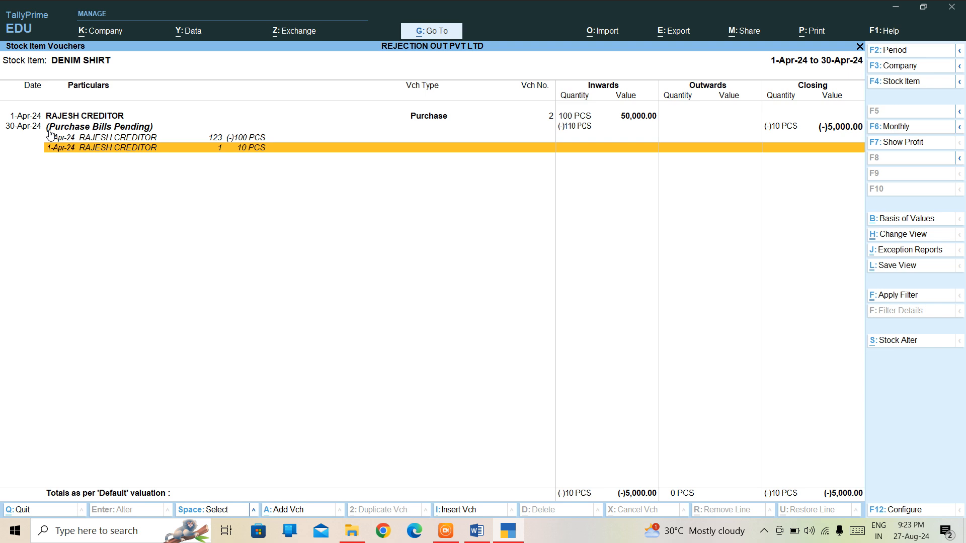
{"action": "key", "text": "Return"}
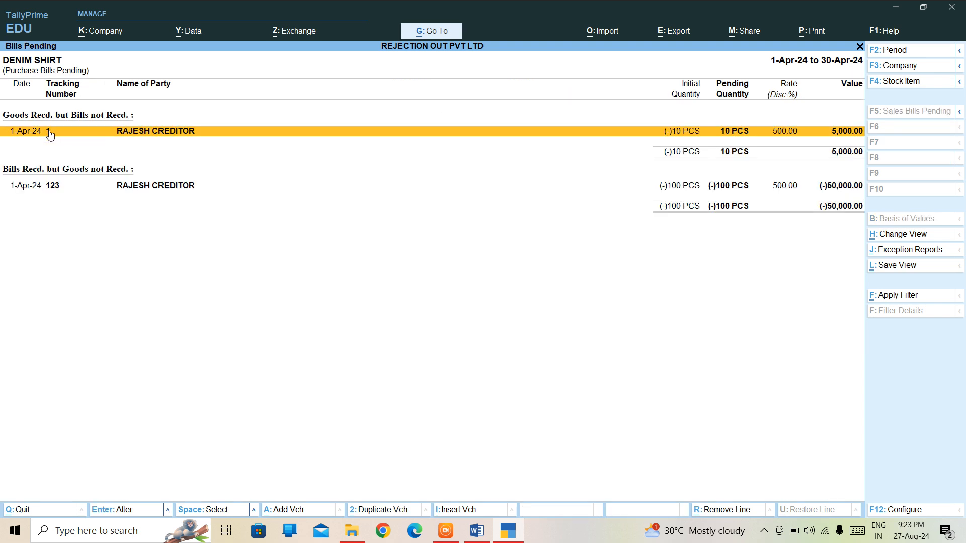
{"action": "key", "text": "Escape"}
{"action": "key", "text": "Escape"}
{"action": "key", "text": "Escape"}
{"action": "key", "text": "Escape"}
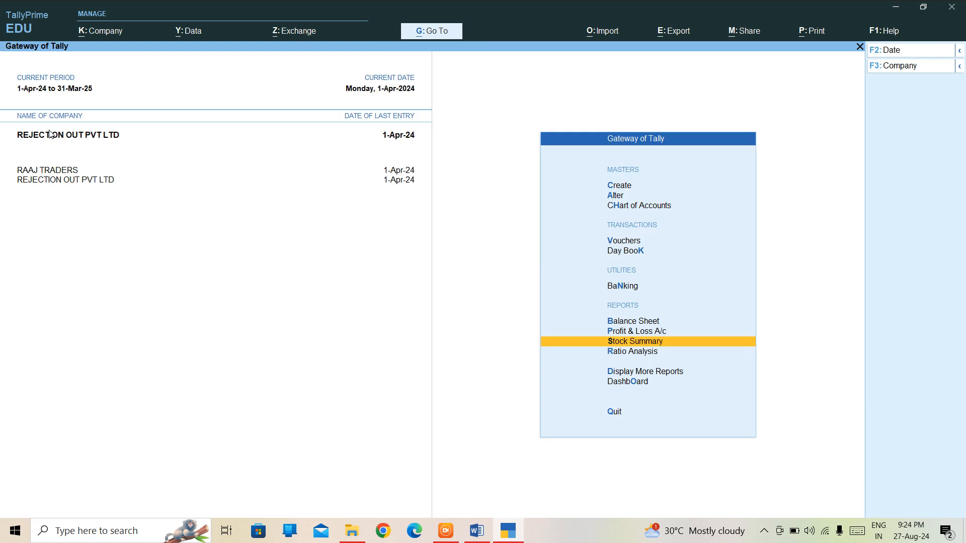
Step: Switch to the Word notes and review the Rejection In and Rejection Out voucher definitions
{"action": "left_click", "coordinate": [476, 529]}
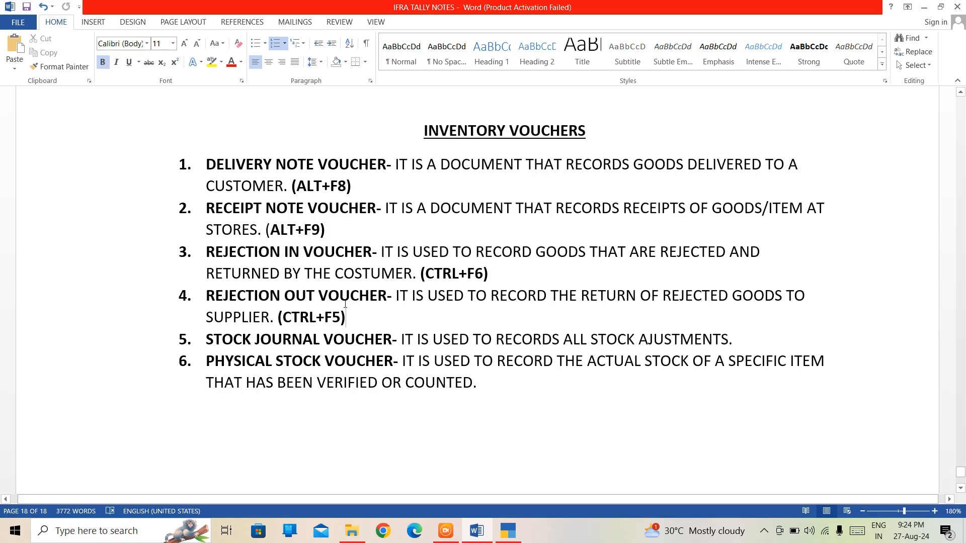
{"action": "left_click", "coordinate": [511, 275]}
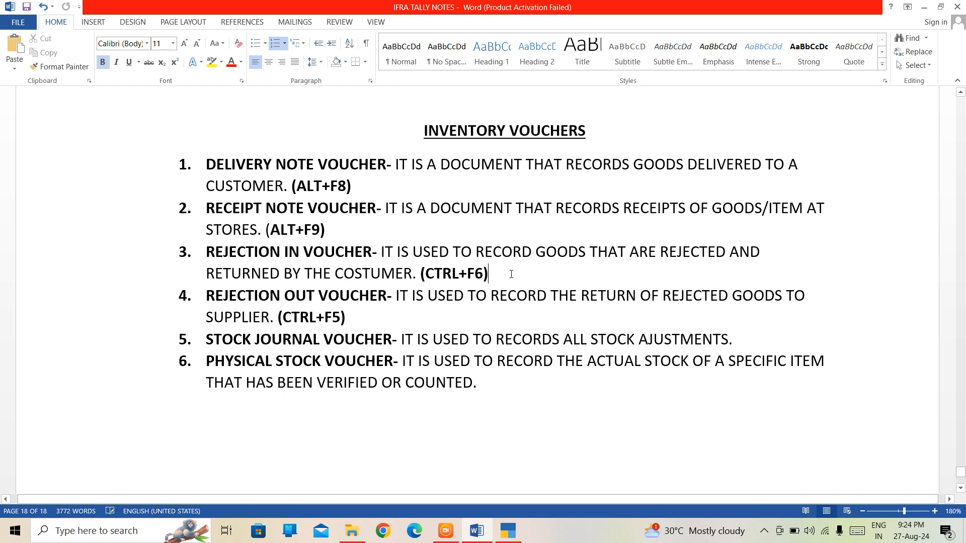